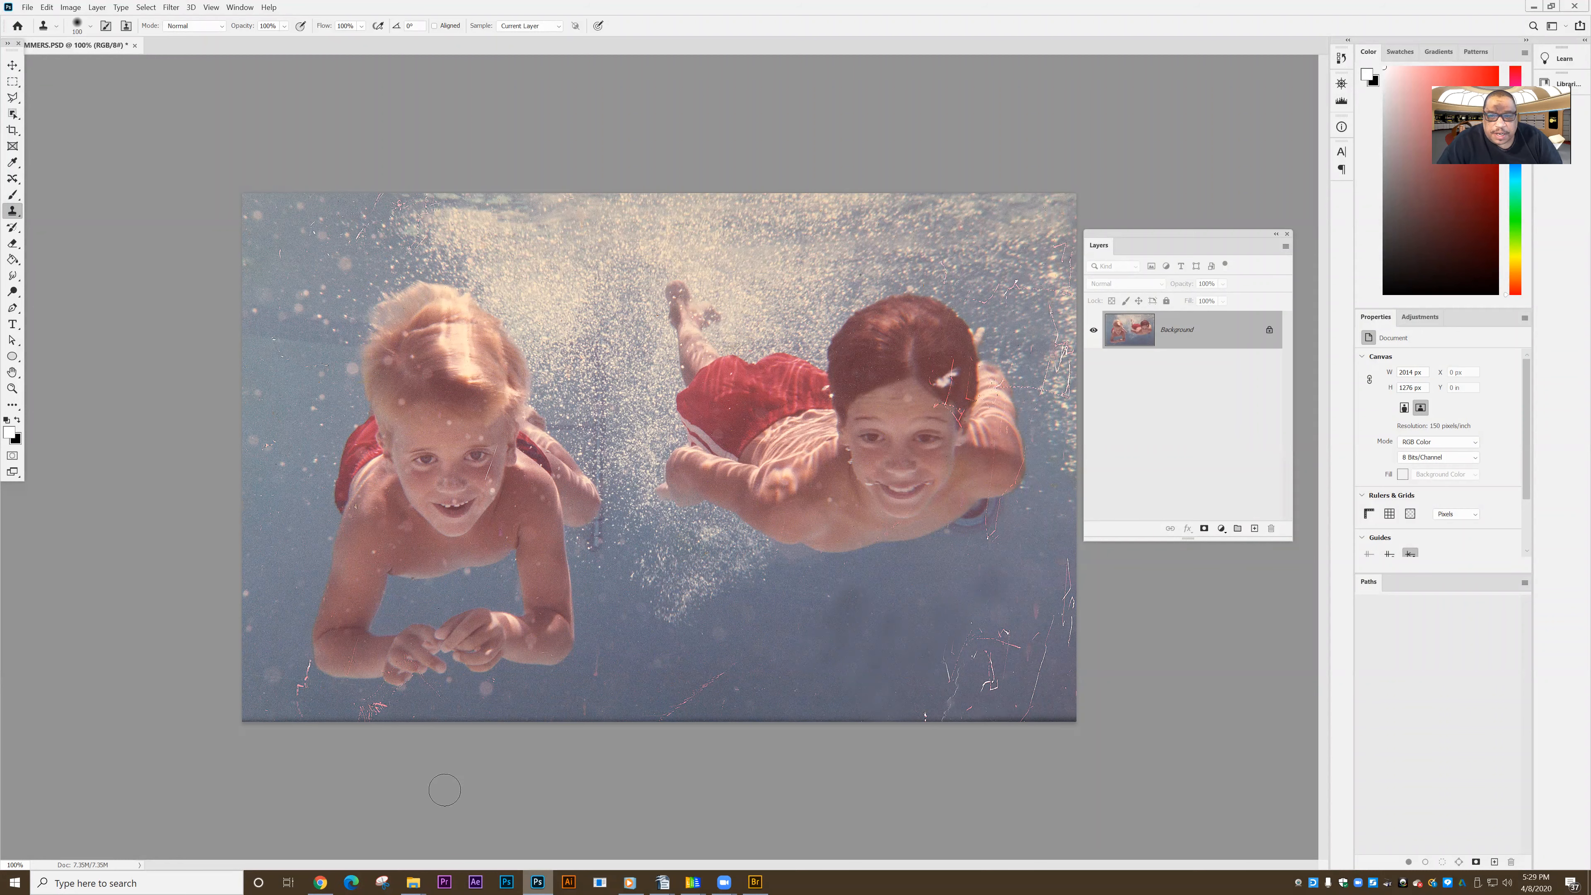
- Undo the stray clone stamp on the right boy's forehead and move the floating Layers panel level with the photo's upper edge
left_click(905, 396)
key("ctrl+z")
left_click_drag(1120, 233, 1110, 196)
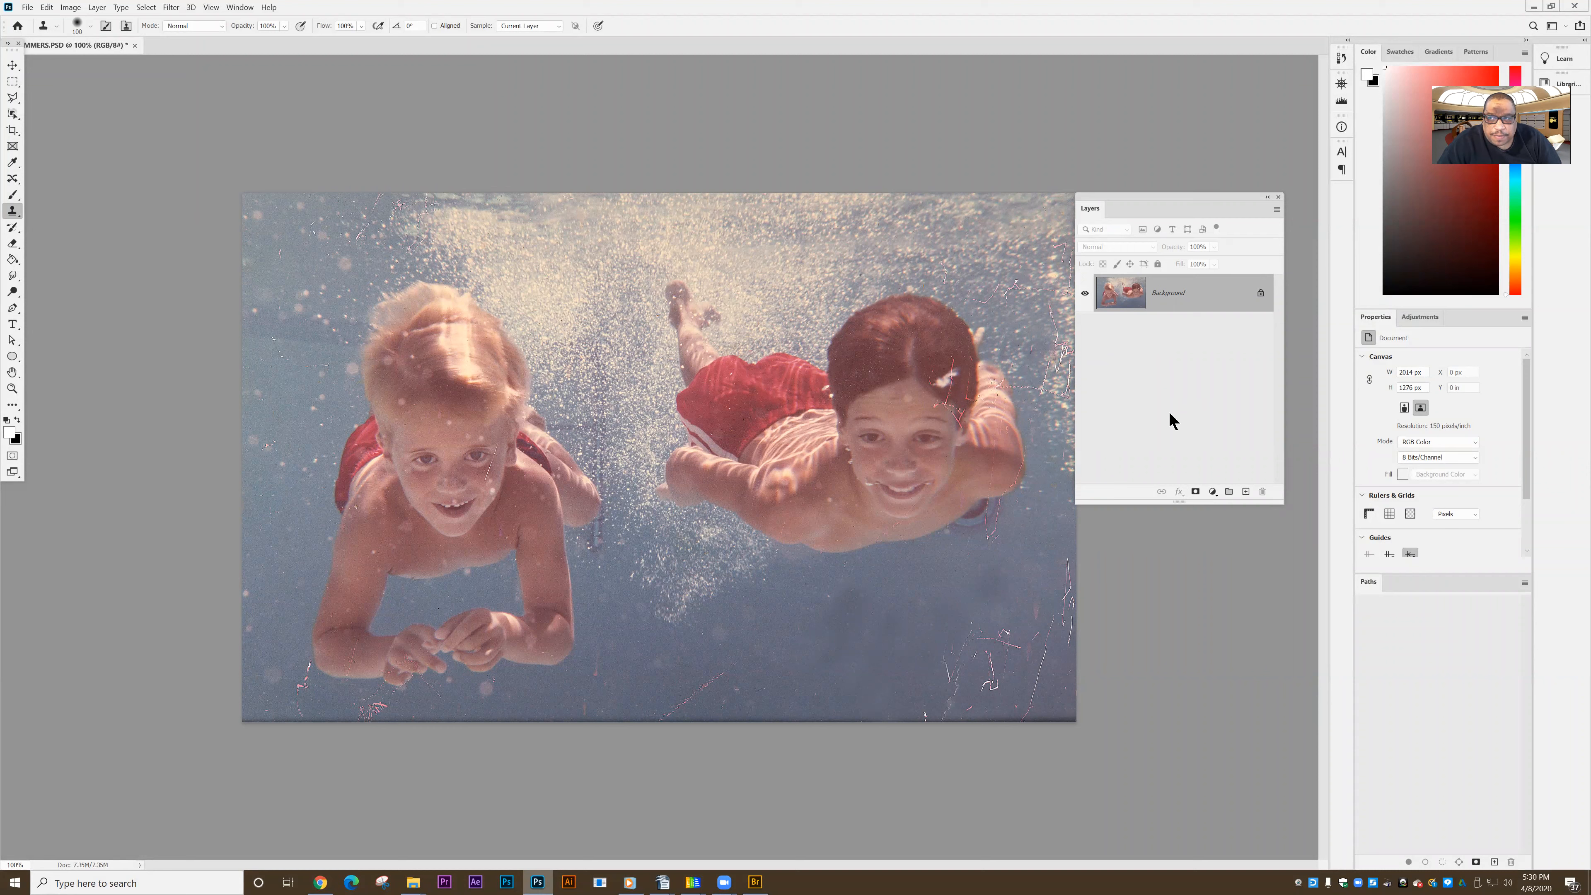
left_click(67, 7)
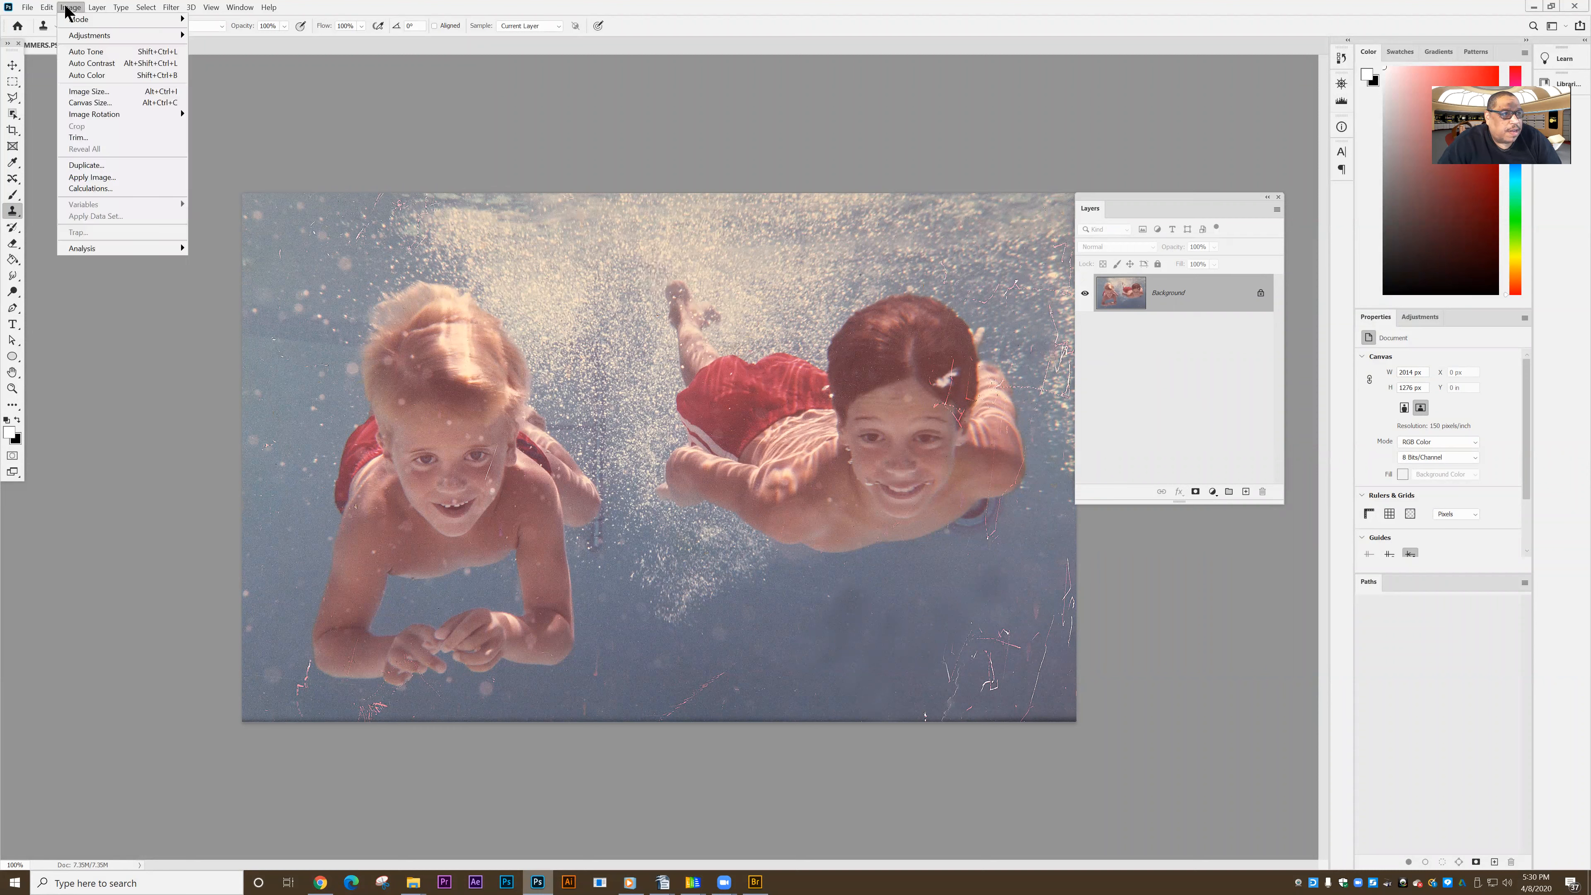
mouse_move(77, 42)
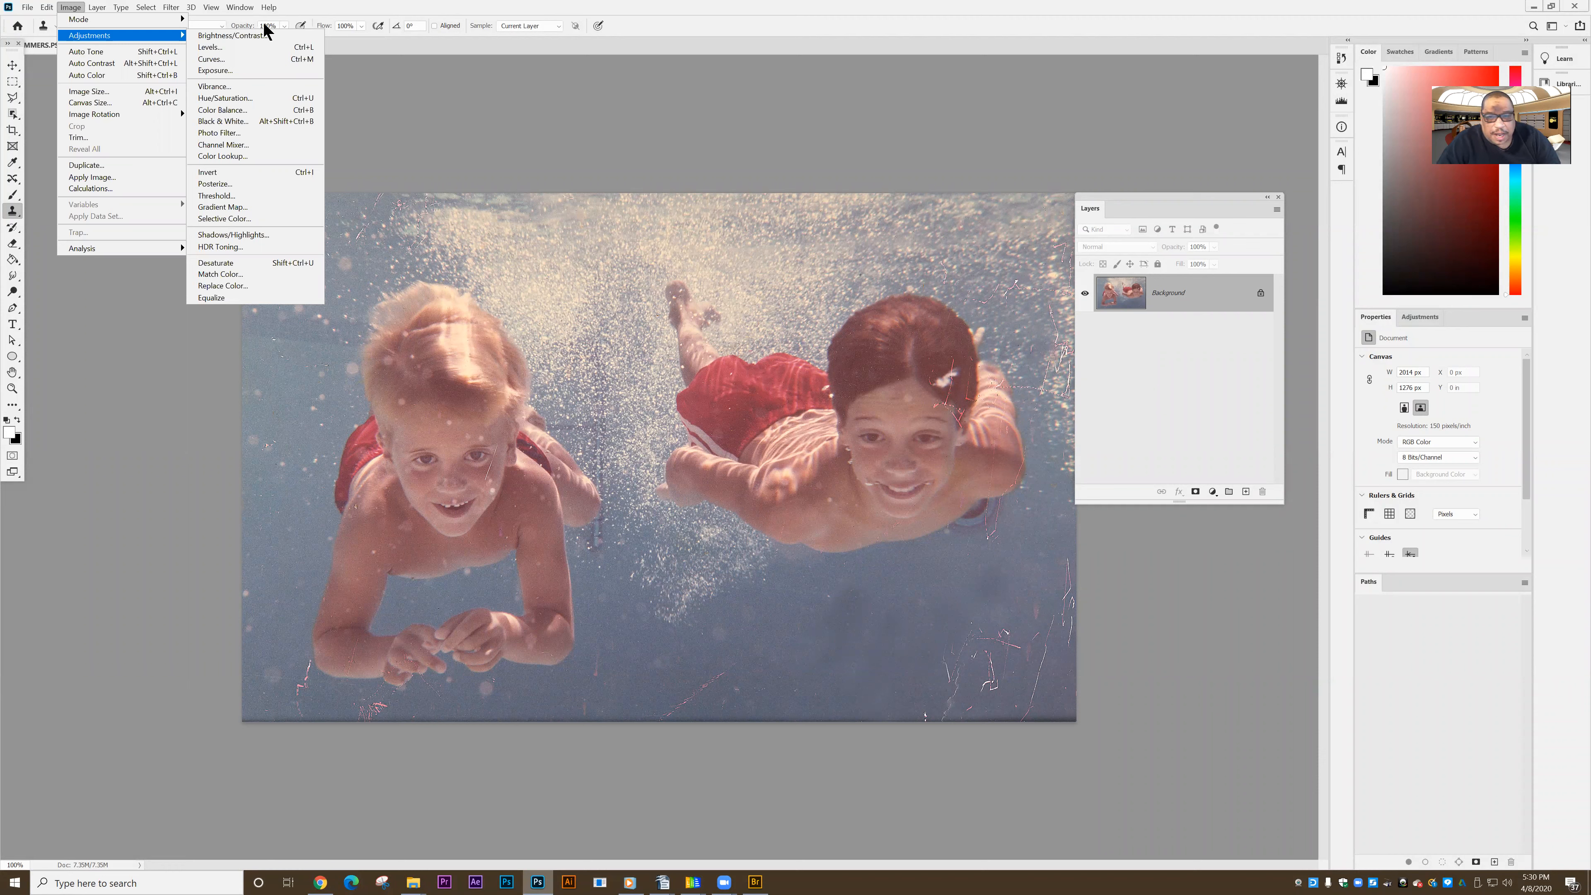
left_click(1212, 492)
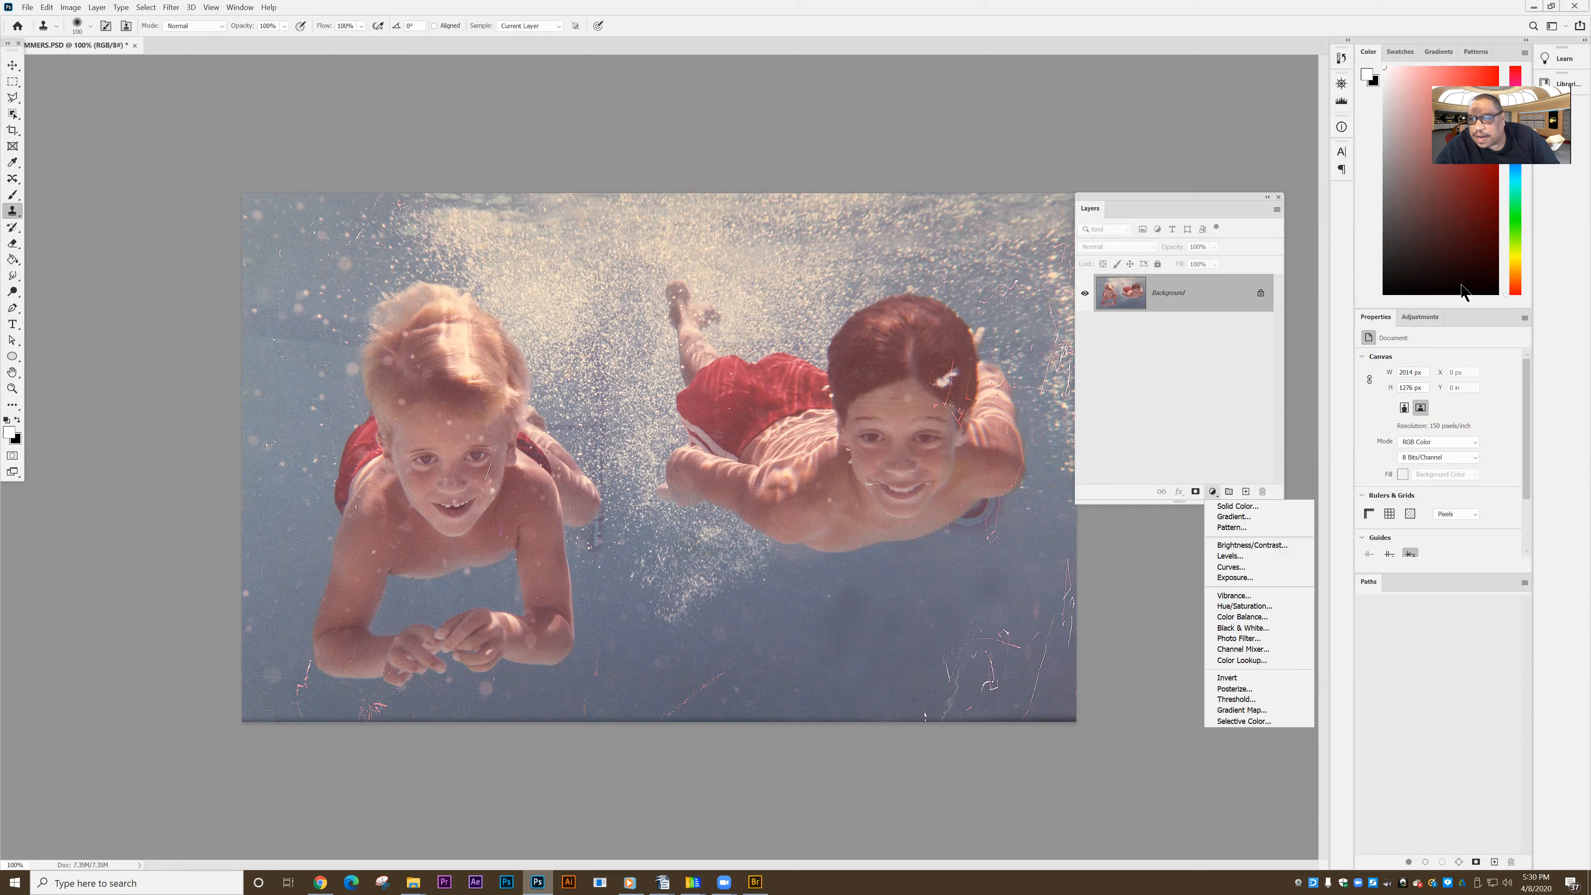
- Add a Levels adjustment layer above the Background and float its properties over the photo
left_click(1413, 319)
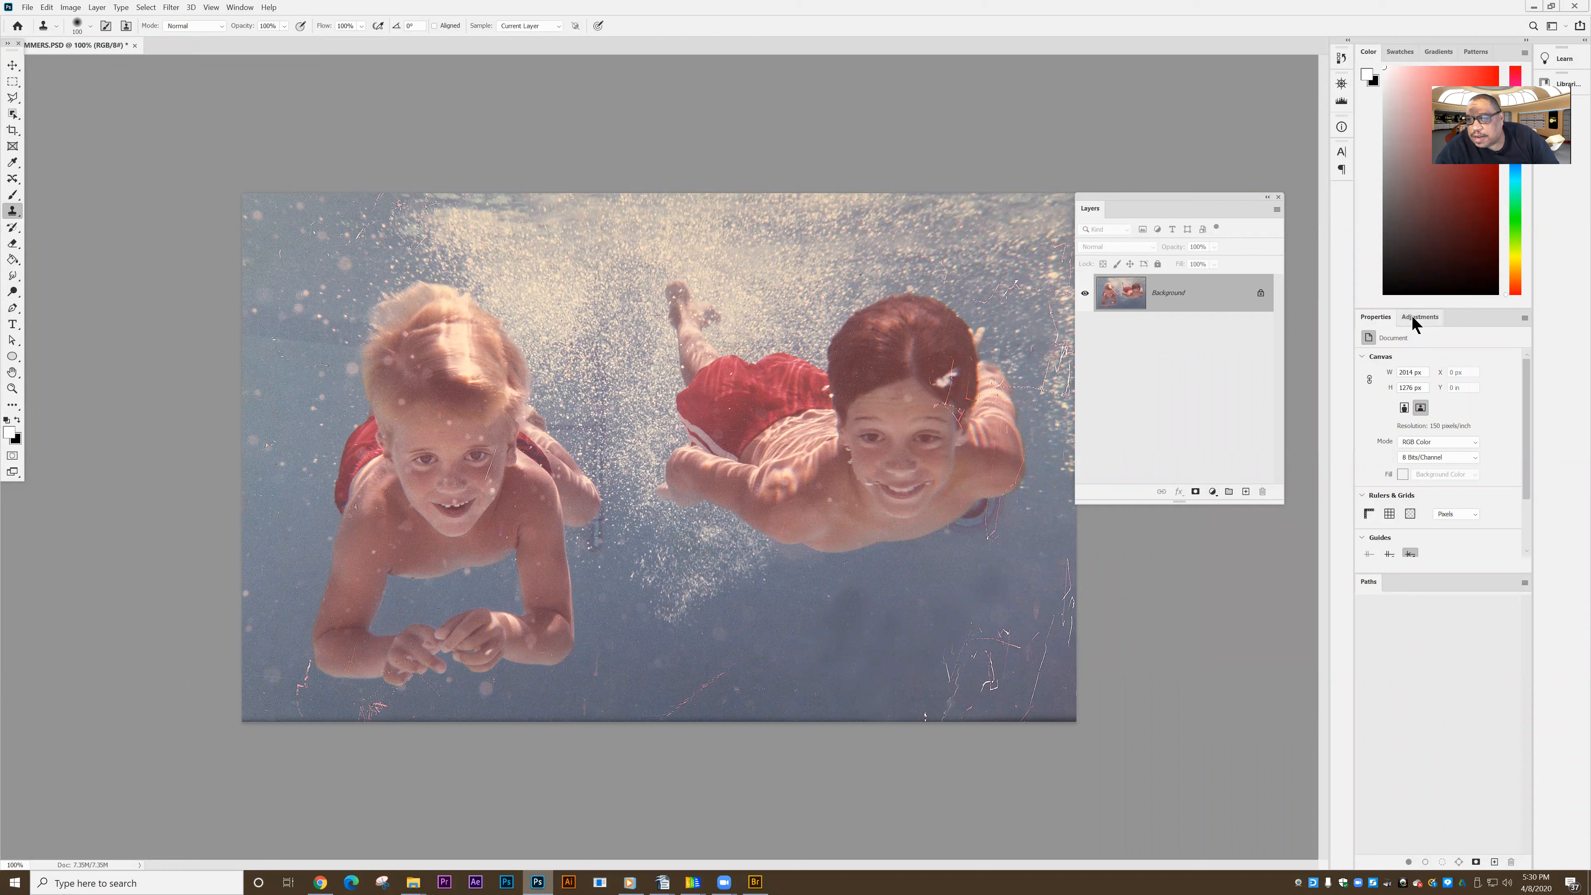
left_click(1415, 320)
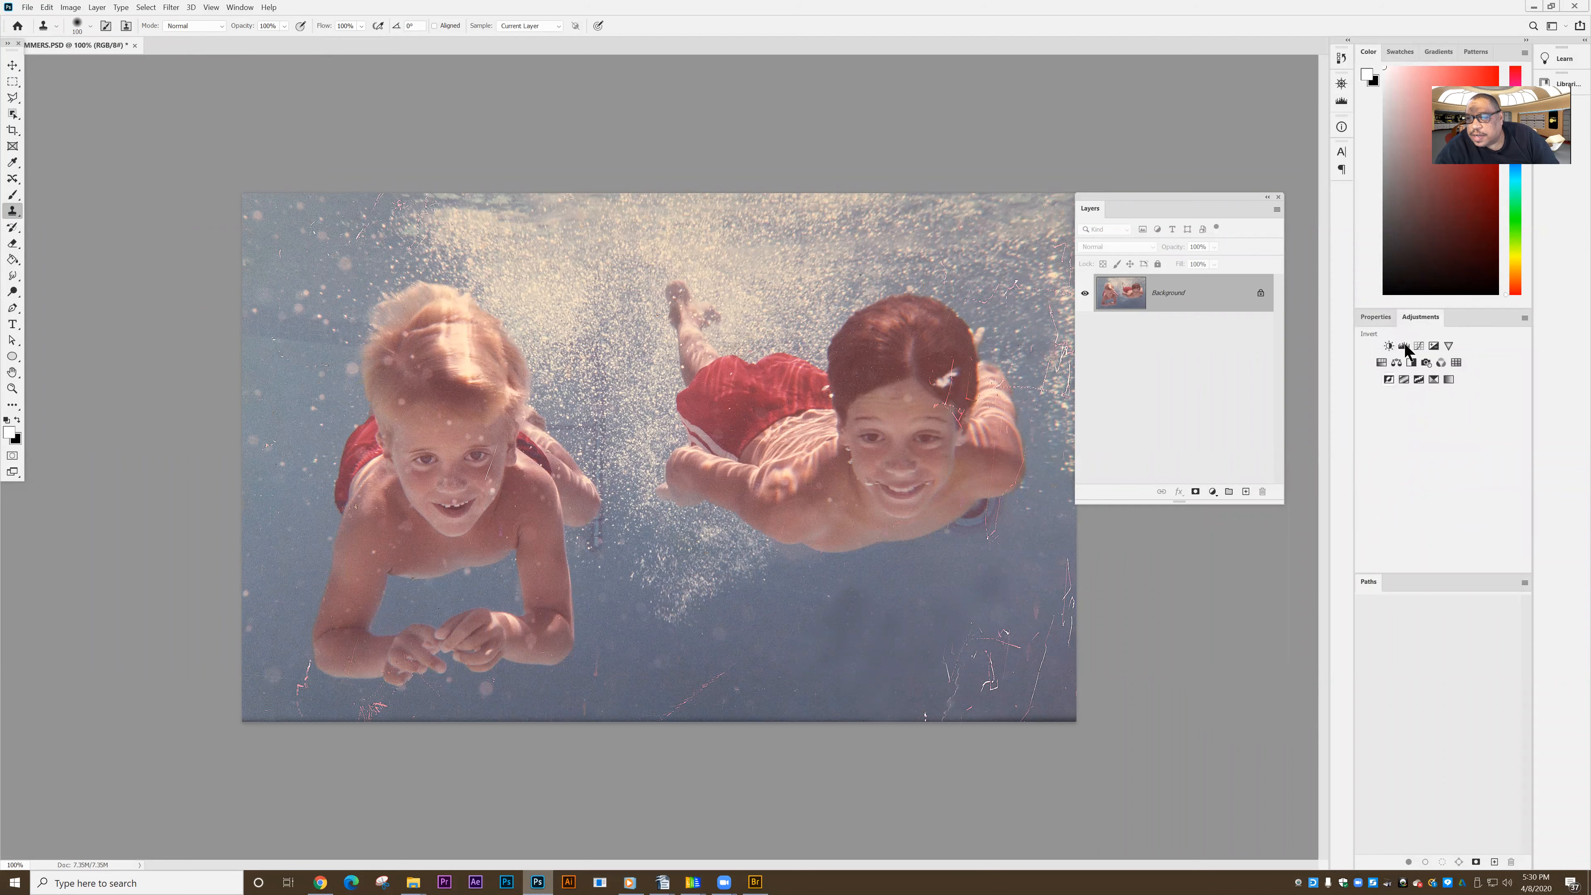
left_click(1405, 345)
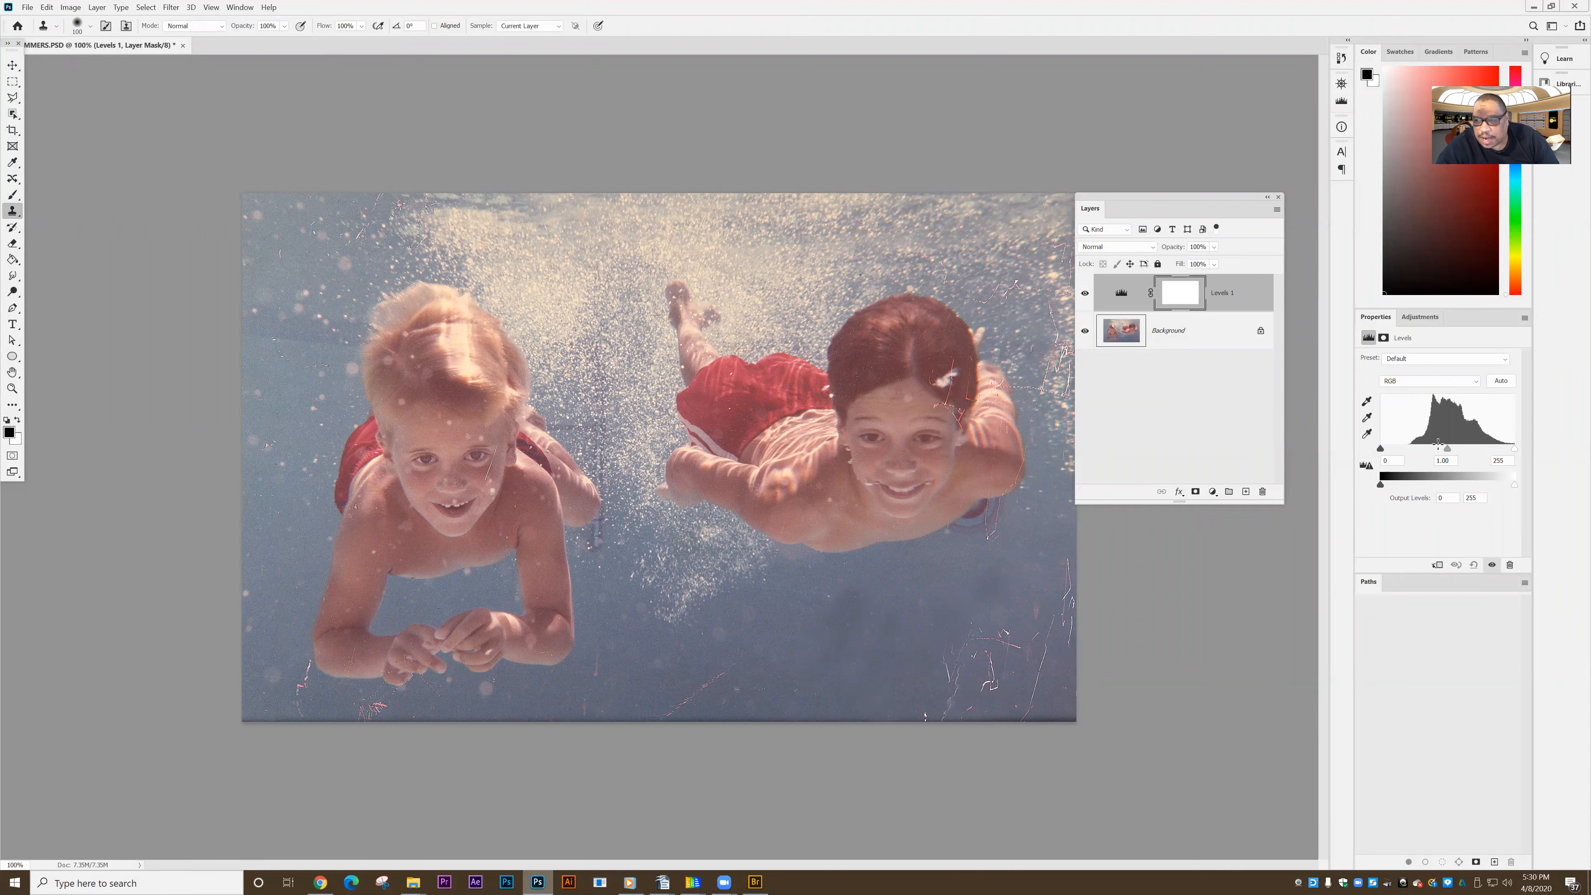
left_click_drag(1375, 321, 840, 266)
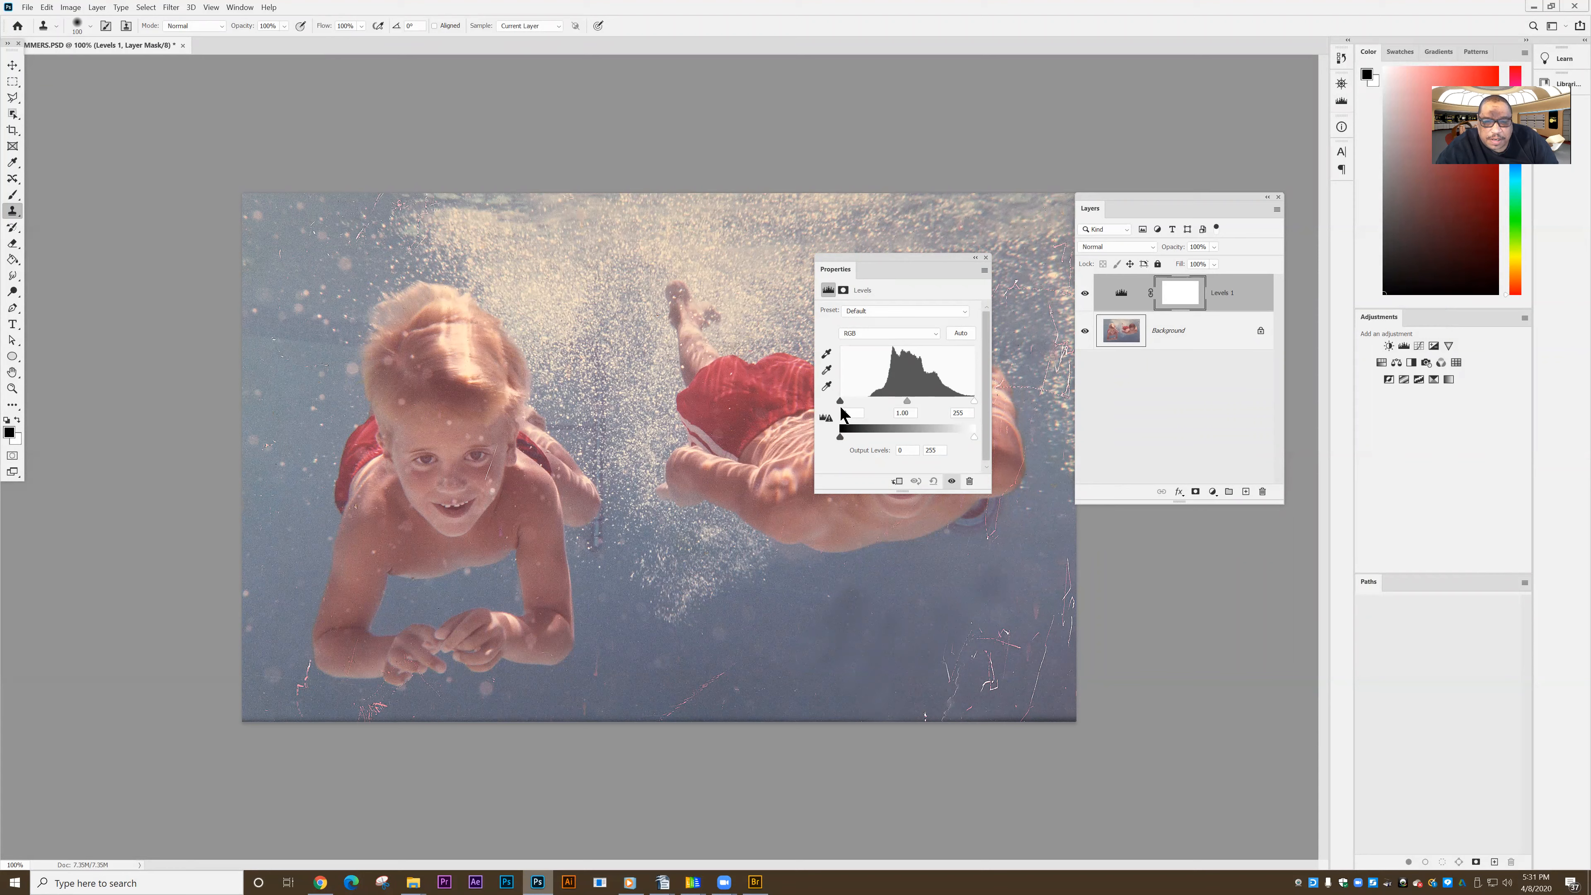
- Set the Levels input values to 60, 0.96 and 242, and close the Levels properties
left_click_drag(841, 401, 871, 401)
left_click_drag(974, 401, 922, 400)
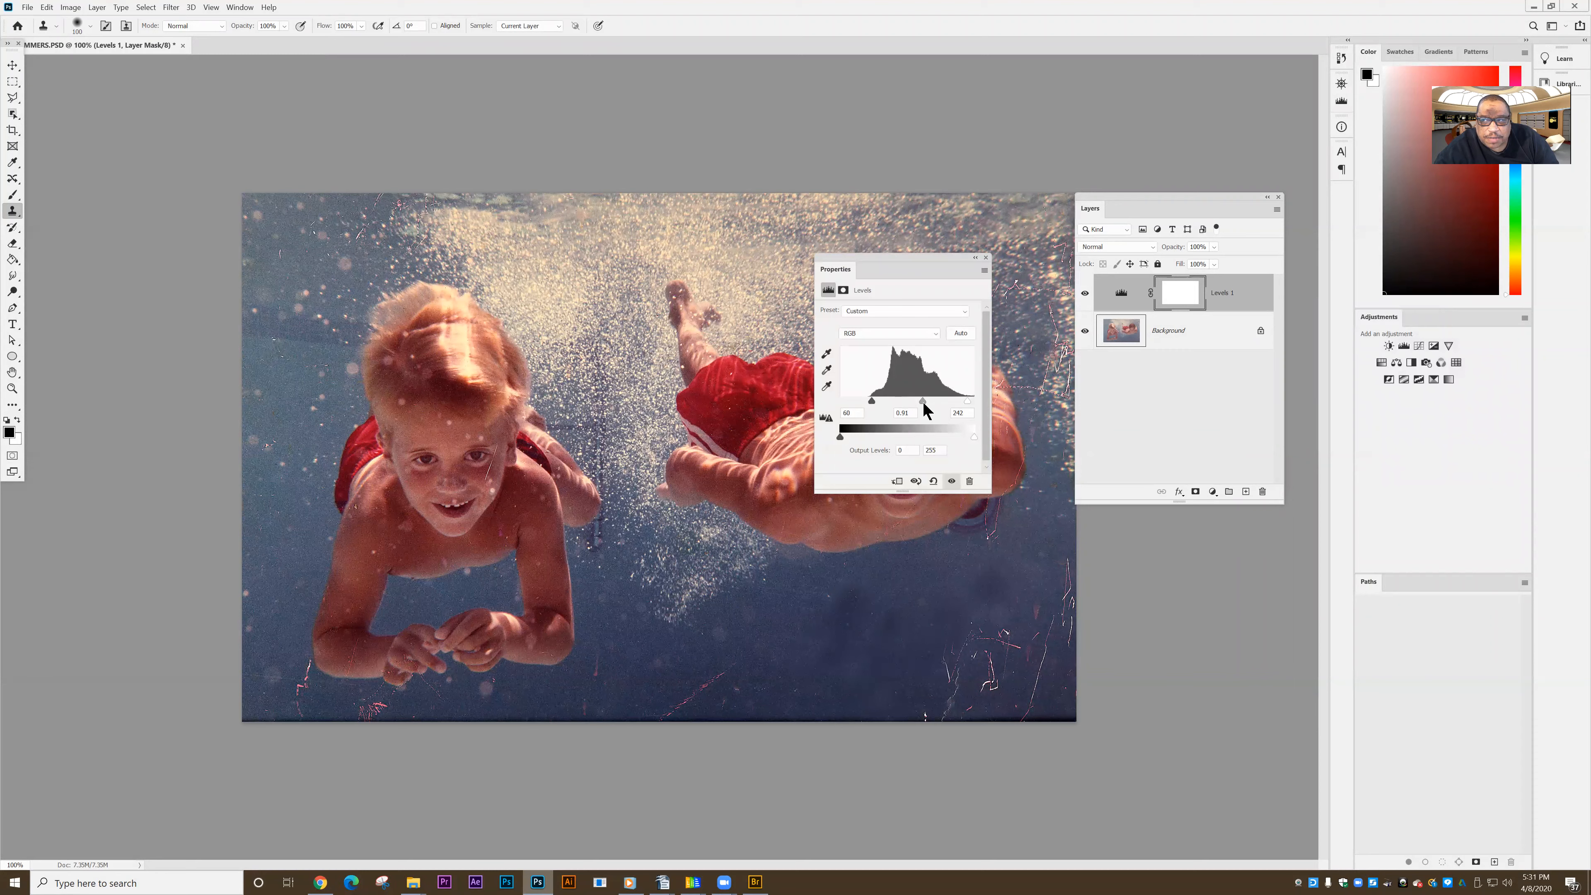
left_click_drag(923, 402, 920, 402)
left_click_drag(888, 256, 1156, 495)
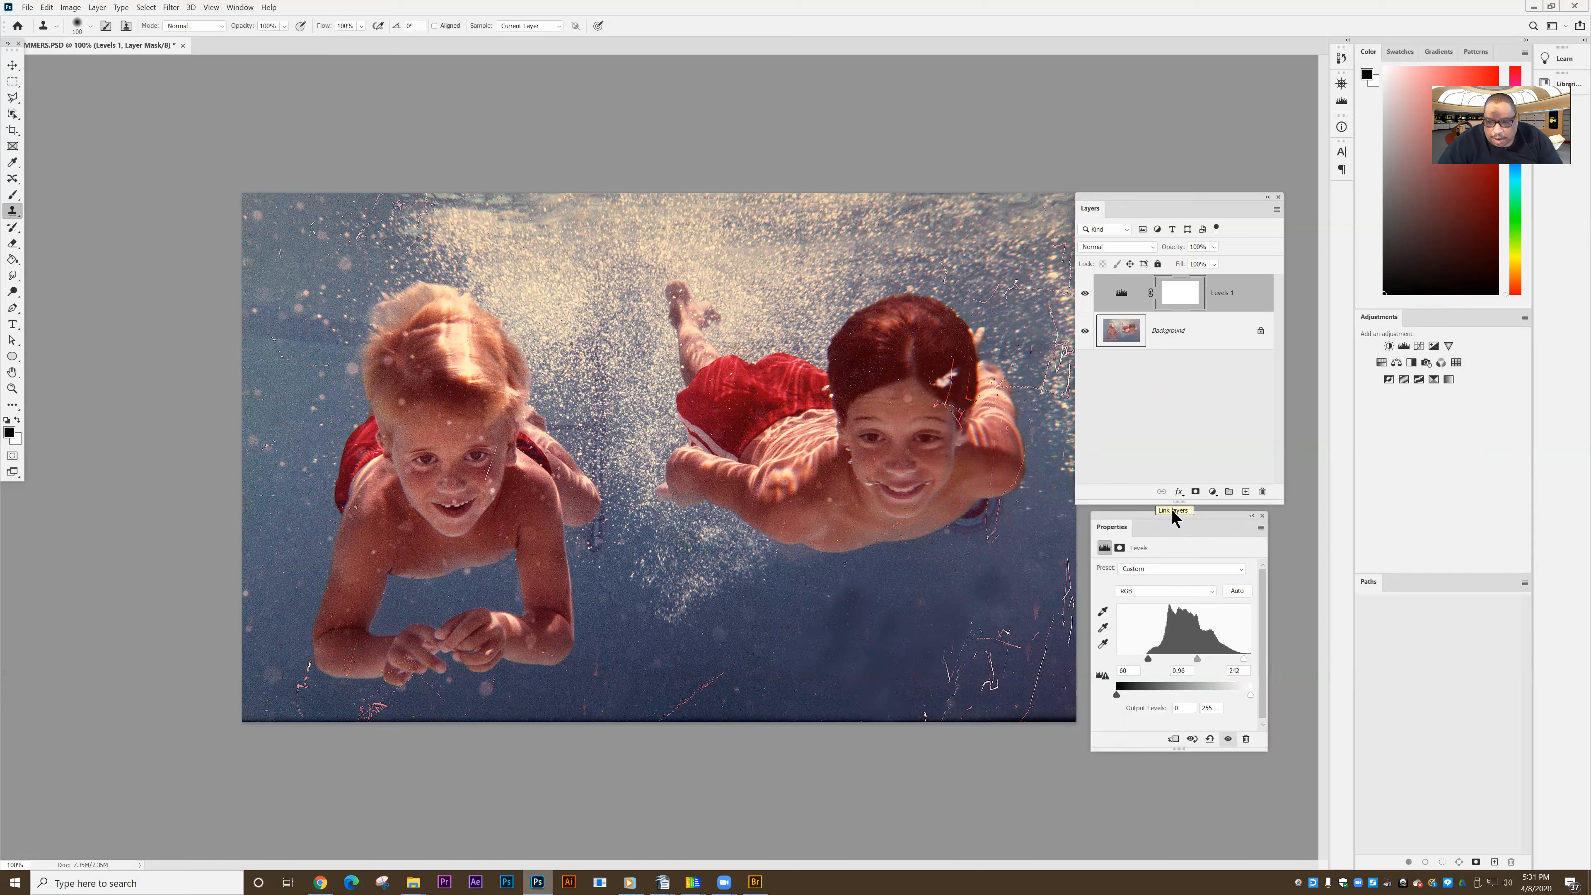
left_click(1262, 516)
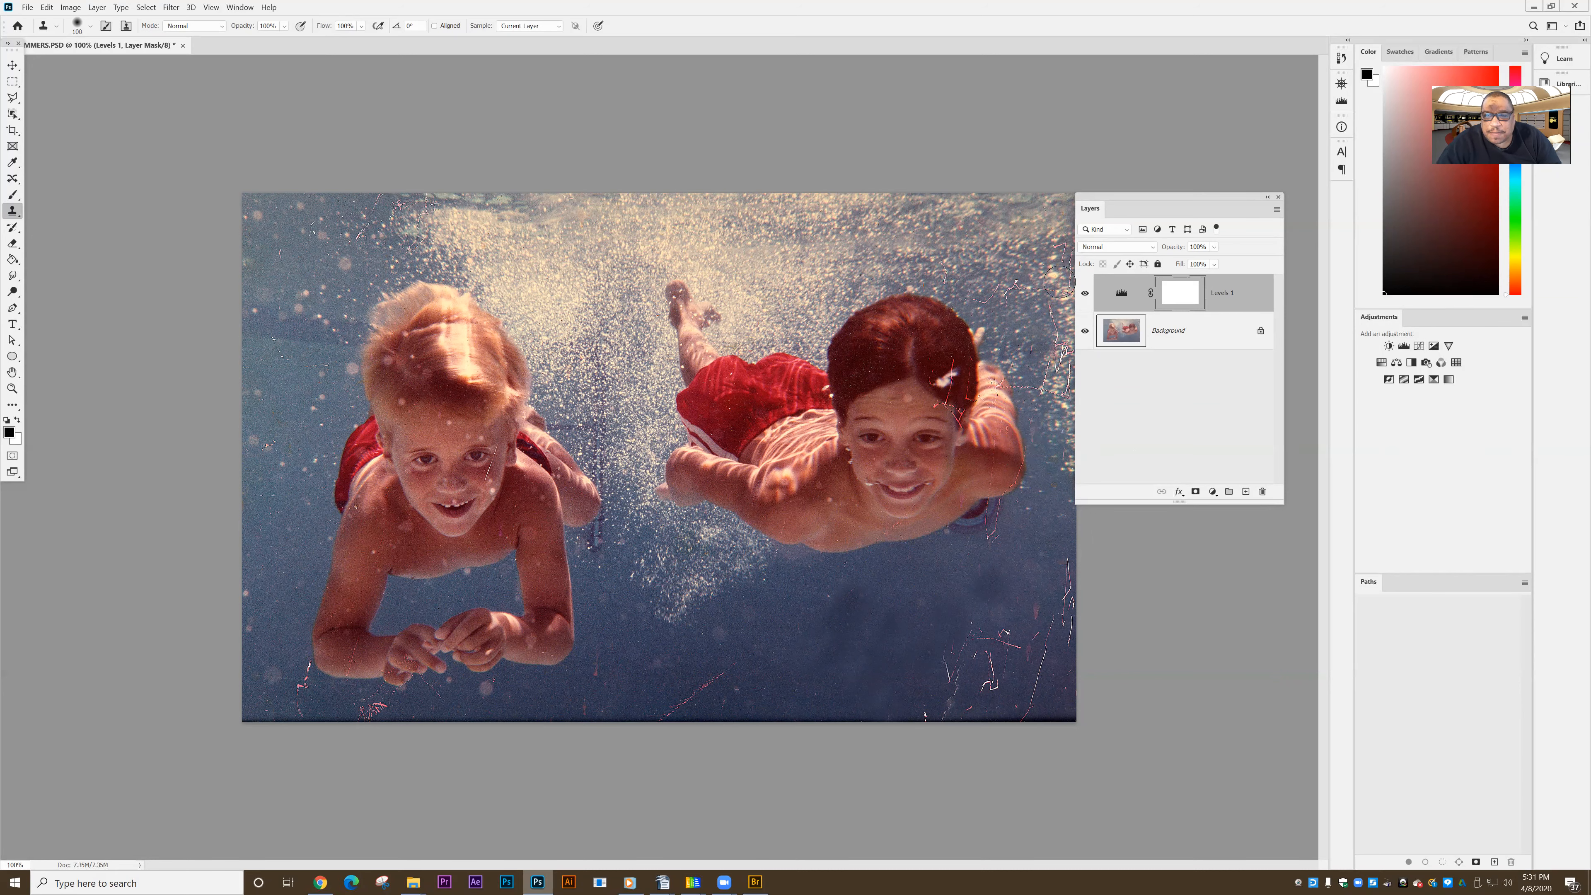
- Compare the photo with and without the Levels layer, and review the layer's Levels settings and mask properties
left_click(1084, 298)
left_click(1085, 298)
double_click(1125, 300)
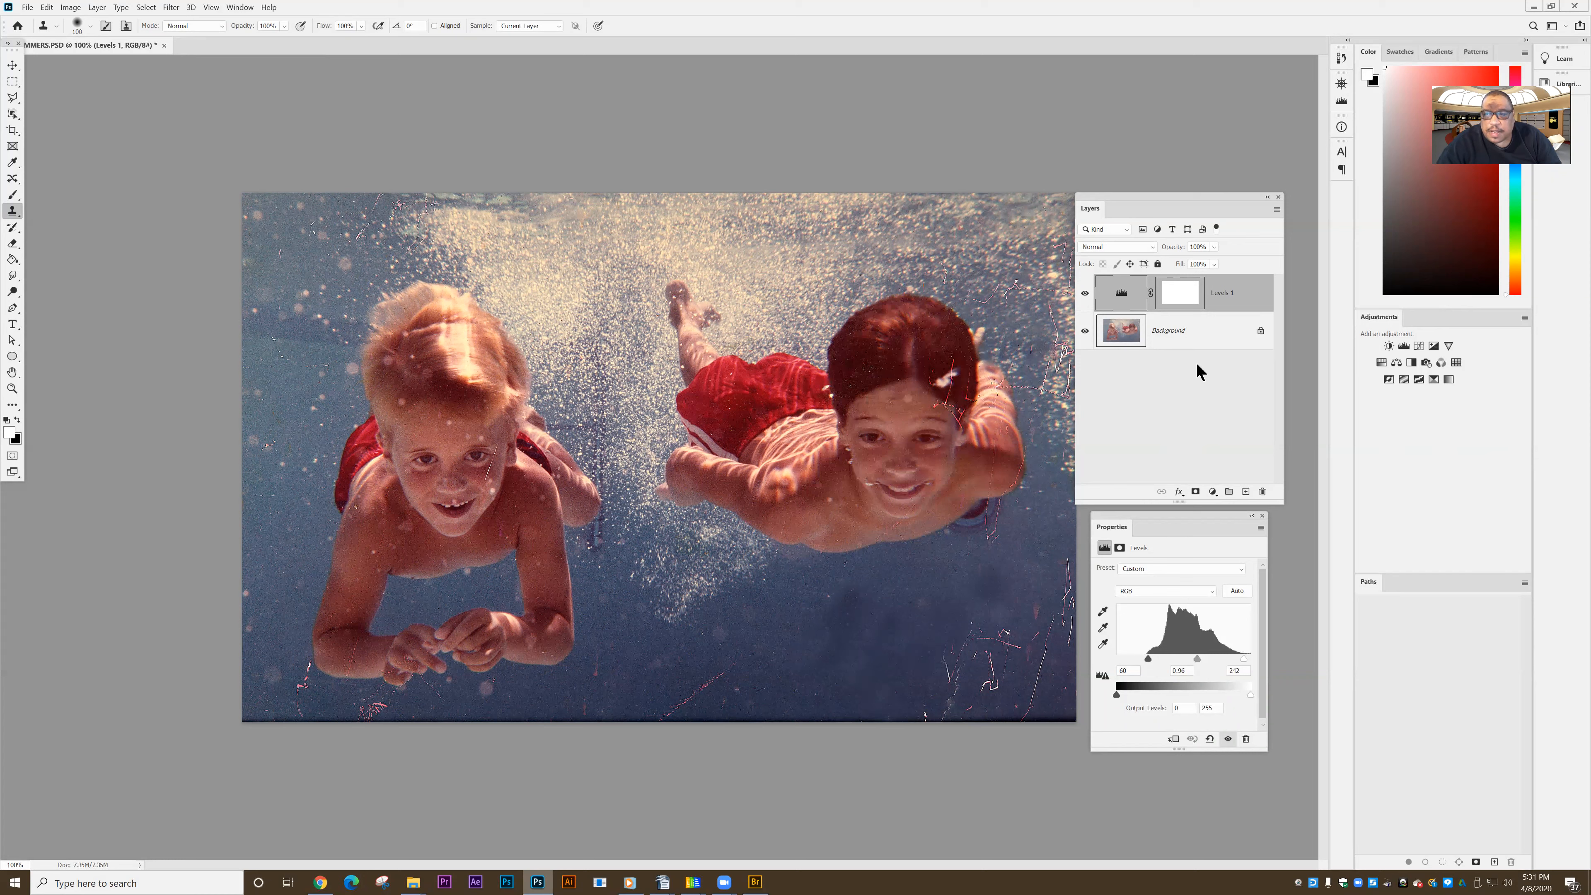
left_click(1182, 298)
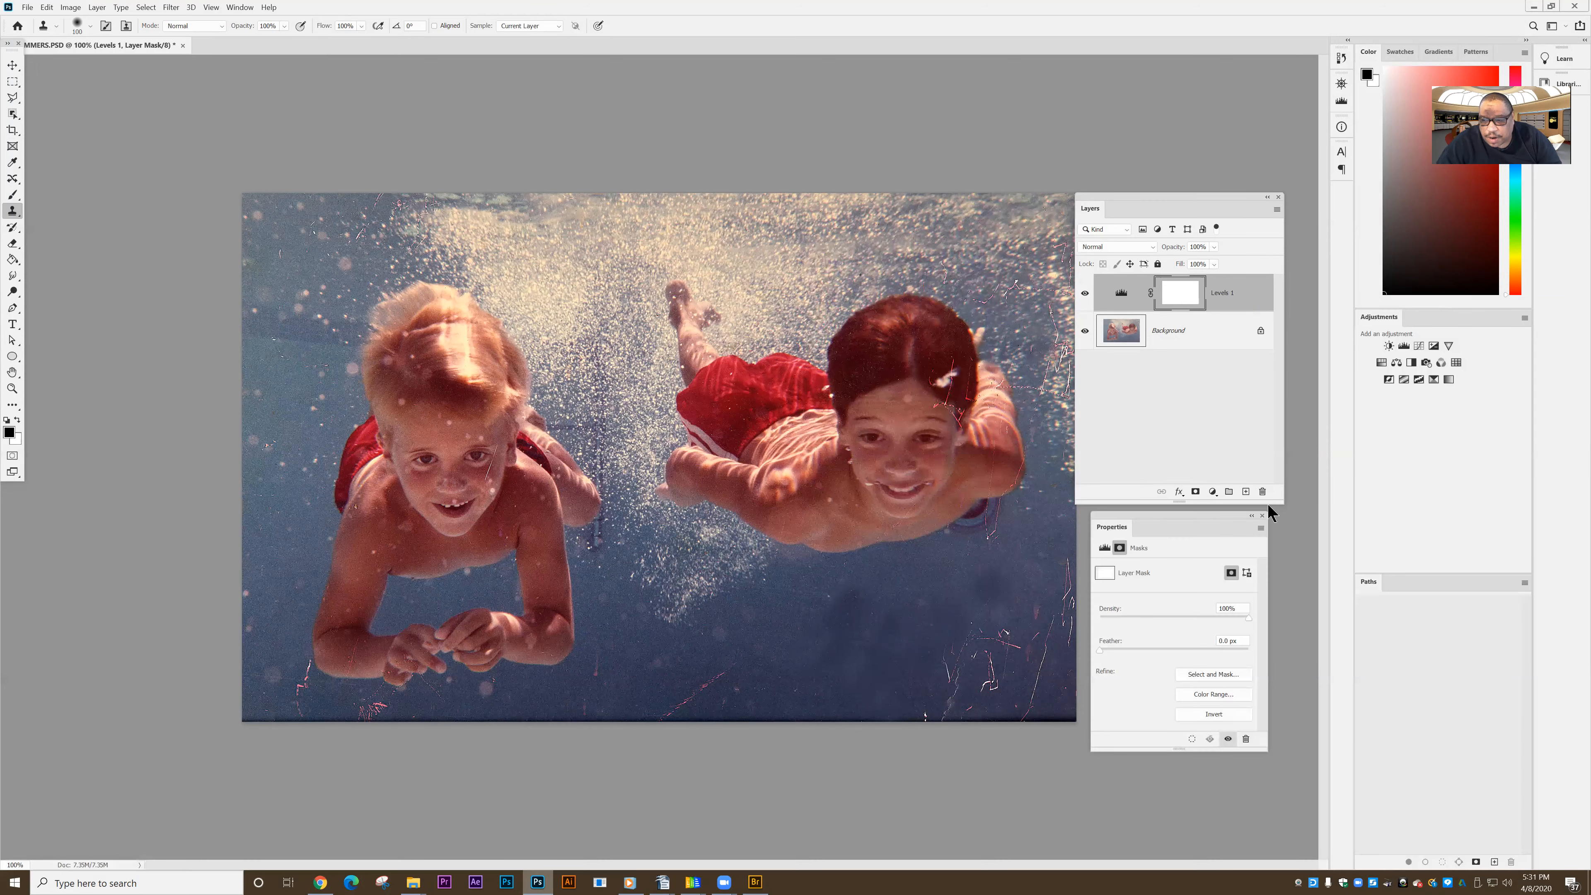
left_click(1263, 515)
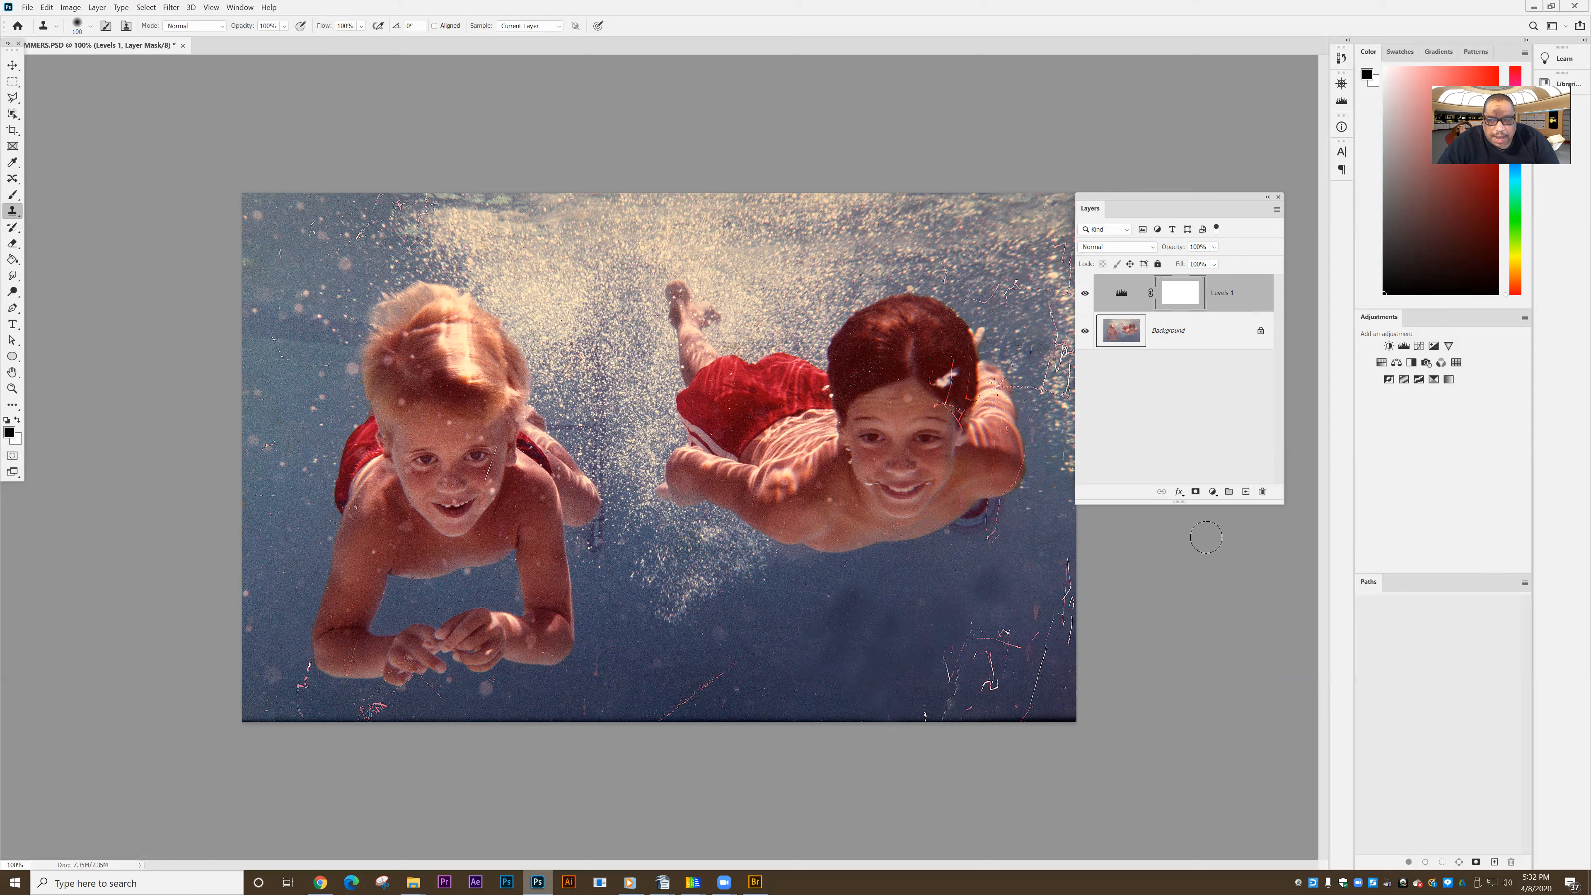
- Add a Color Balance adjustment layer and set its midtones to Cyan-Red -61, Magenta-Green +22 and Yellow-Blue +40
left_click(1396, 363)
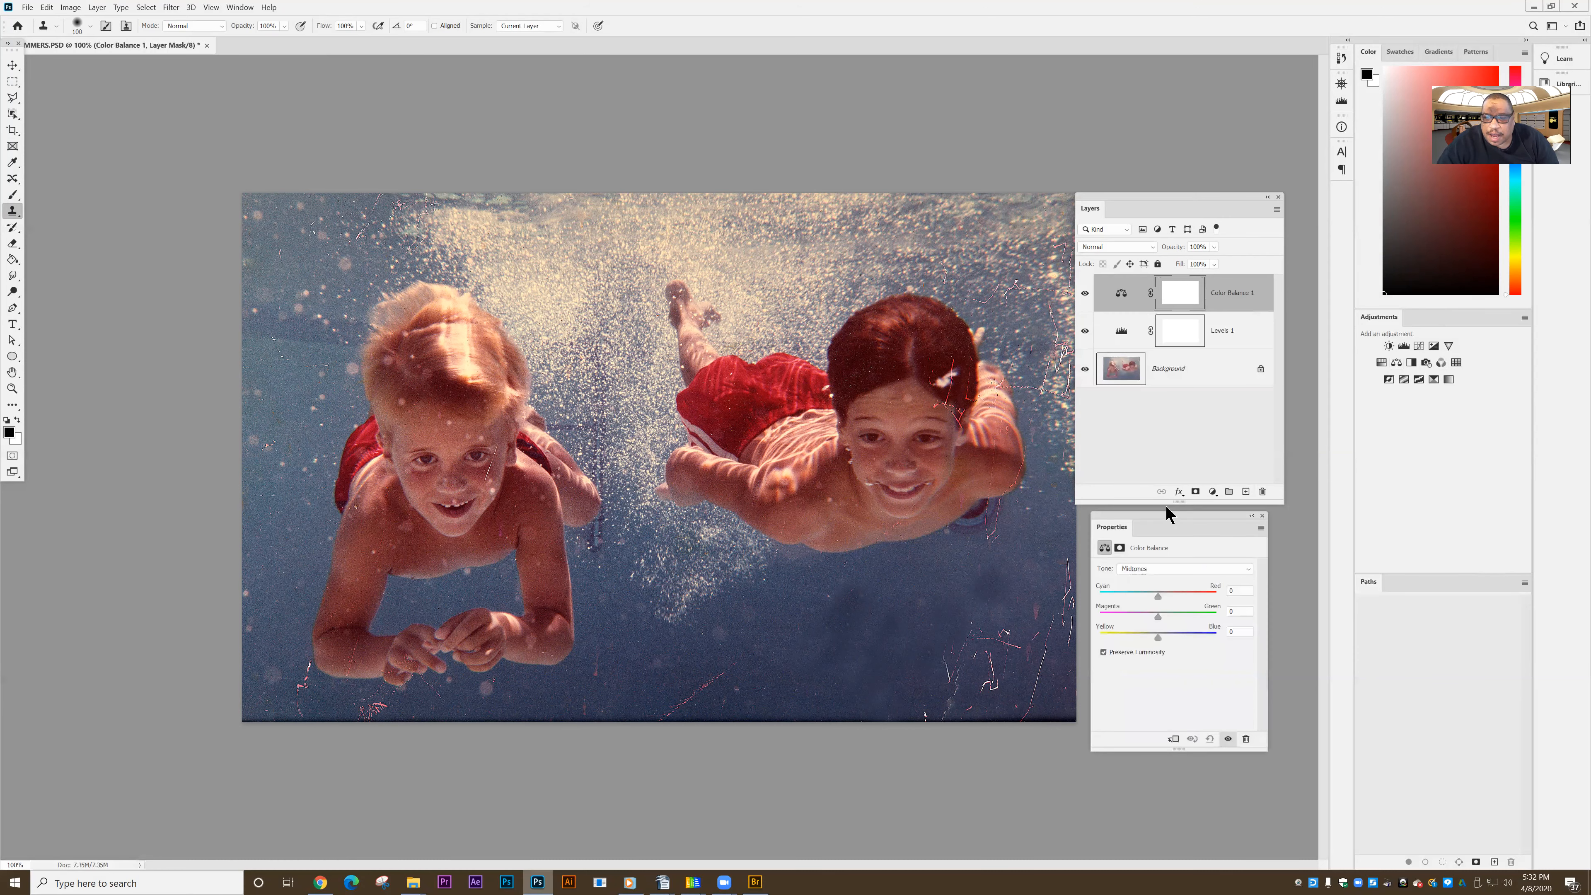
left_click_drag(1164, 511, 1086, 385)
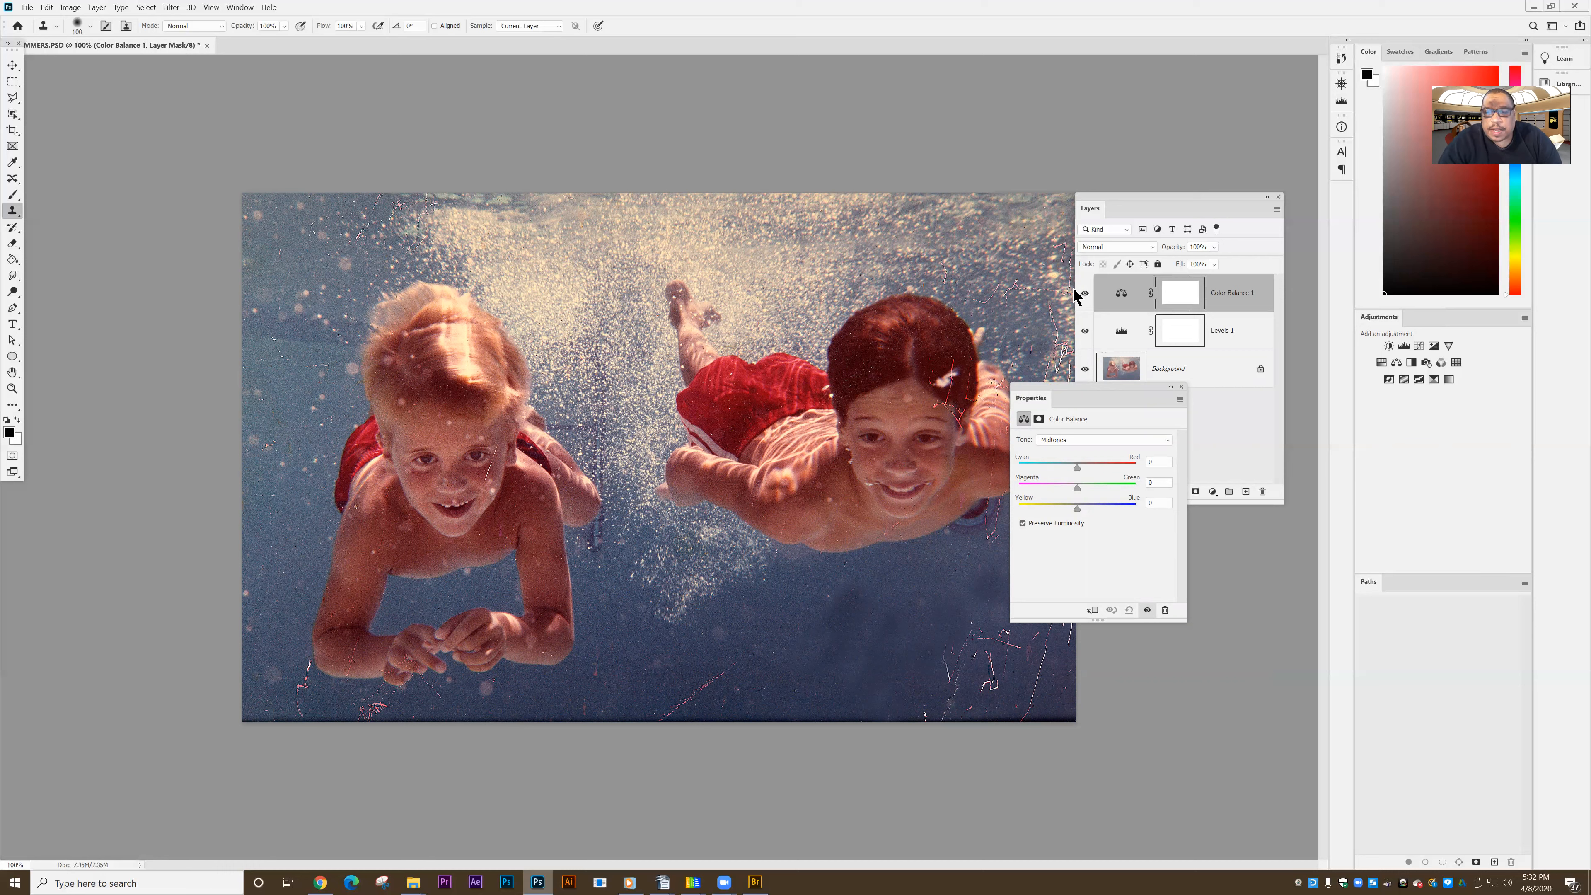
left_click_drag(1076, 467, 1049, 467)
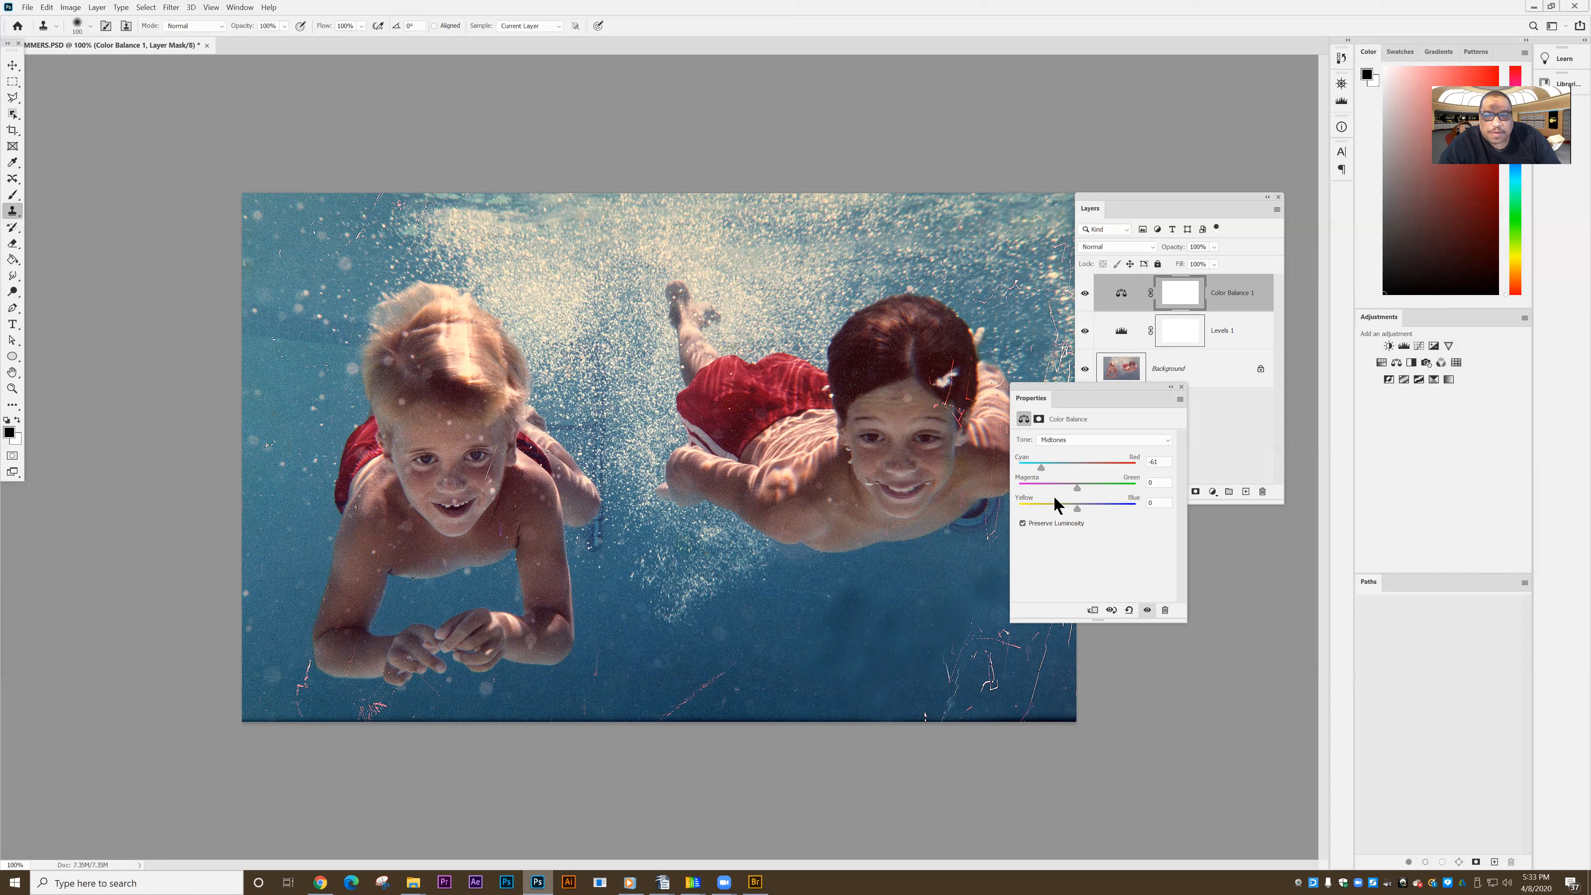
mouse_move(1074, 484)
left_mouse_down()
mouse_move(1062, 490)
mouse_move(1088, 486)
left_mouse_up()
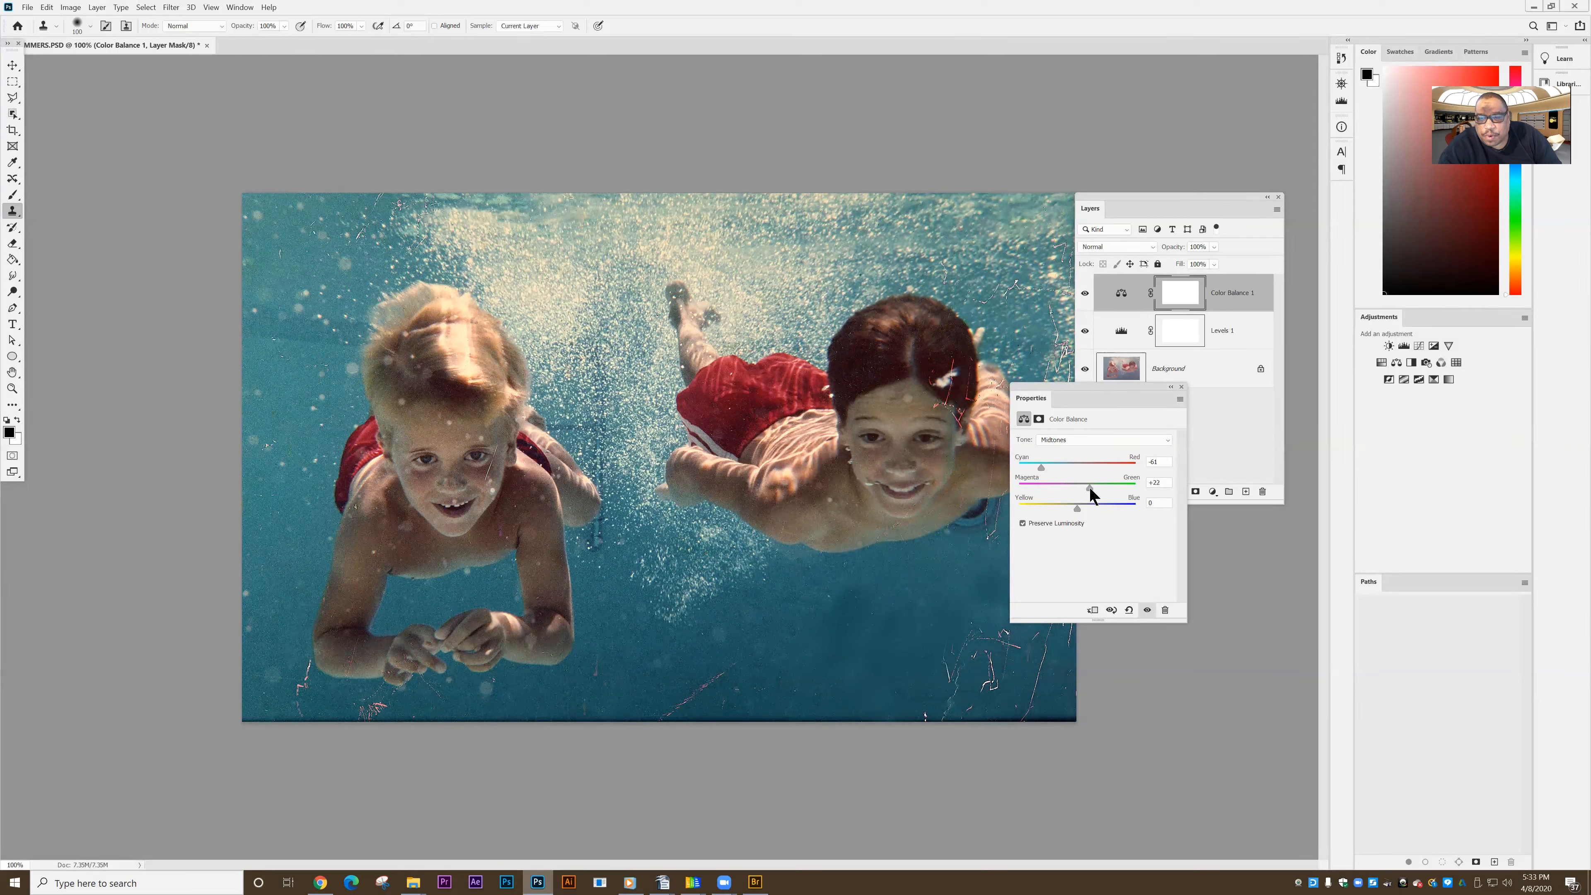
left_click_drag(1069, 510, 1095, 511)
left_click_drag(1069, 389, 1038, 448)
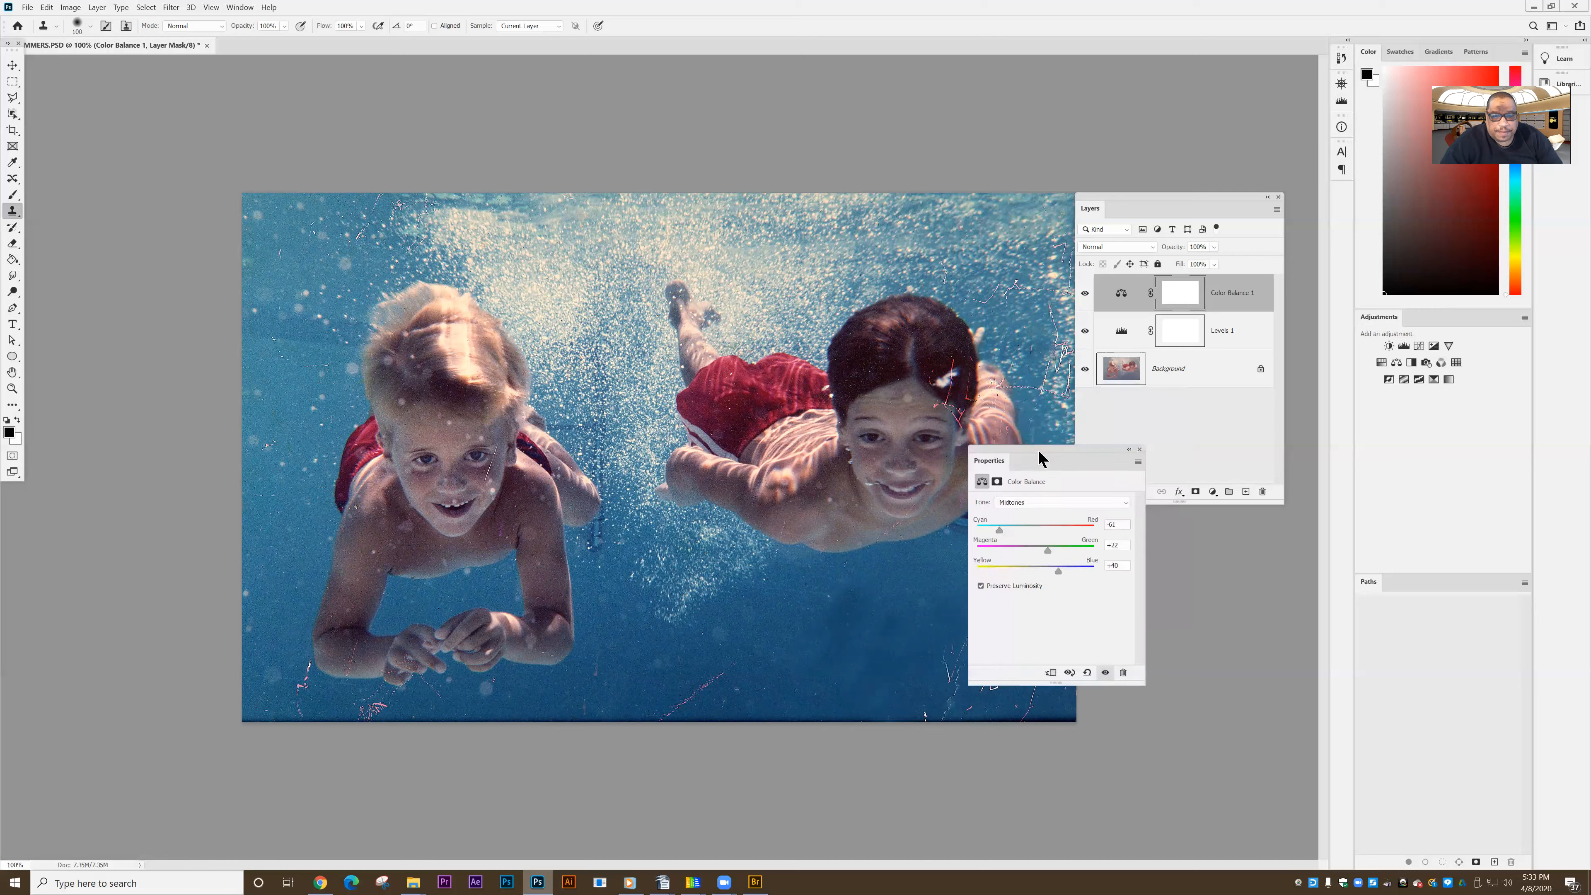
left_click(1140, 450)
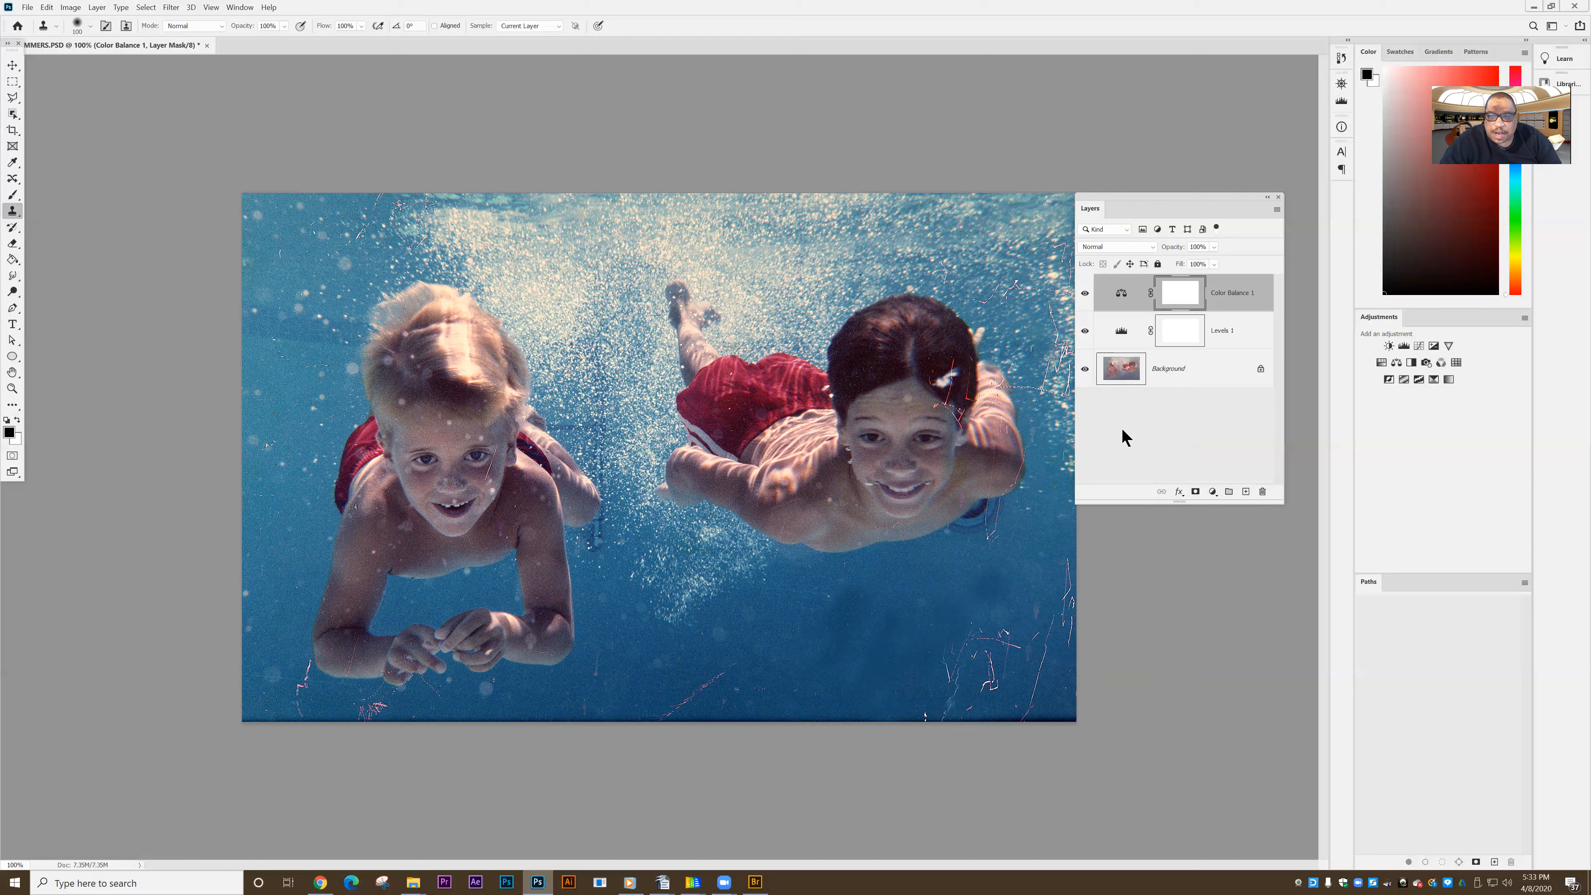
- On the Background layer, clone clean water over scratches in the photo's lower-right area, sampling only the Current Layer
left_click(1167, 376)
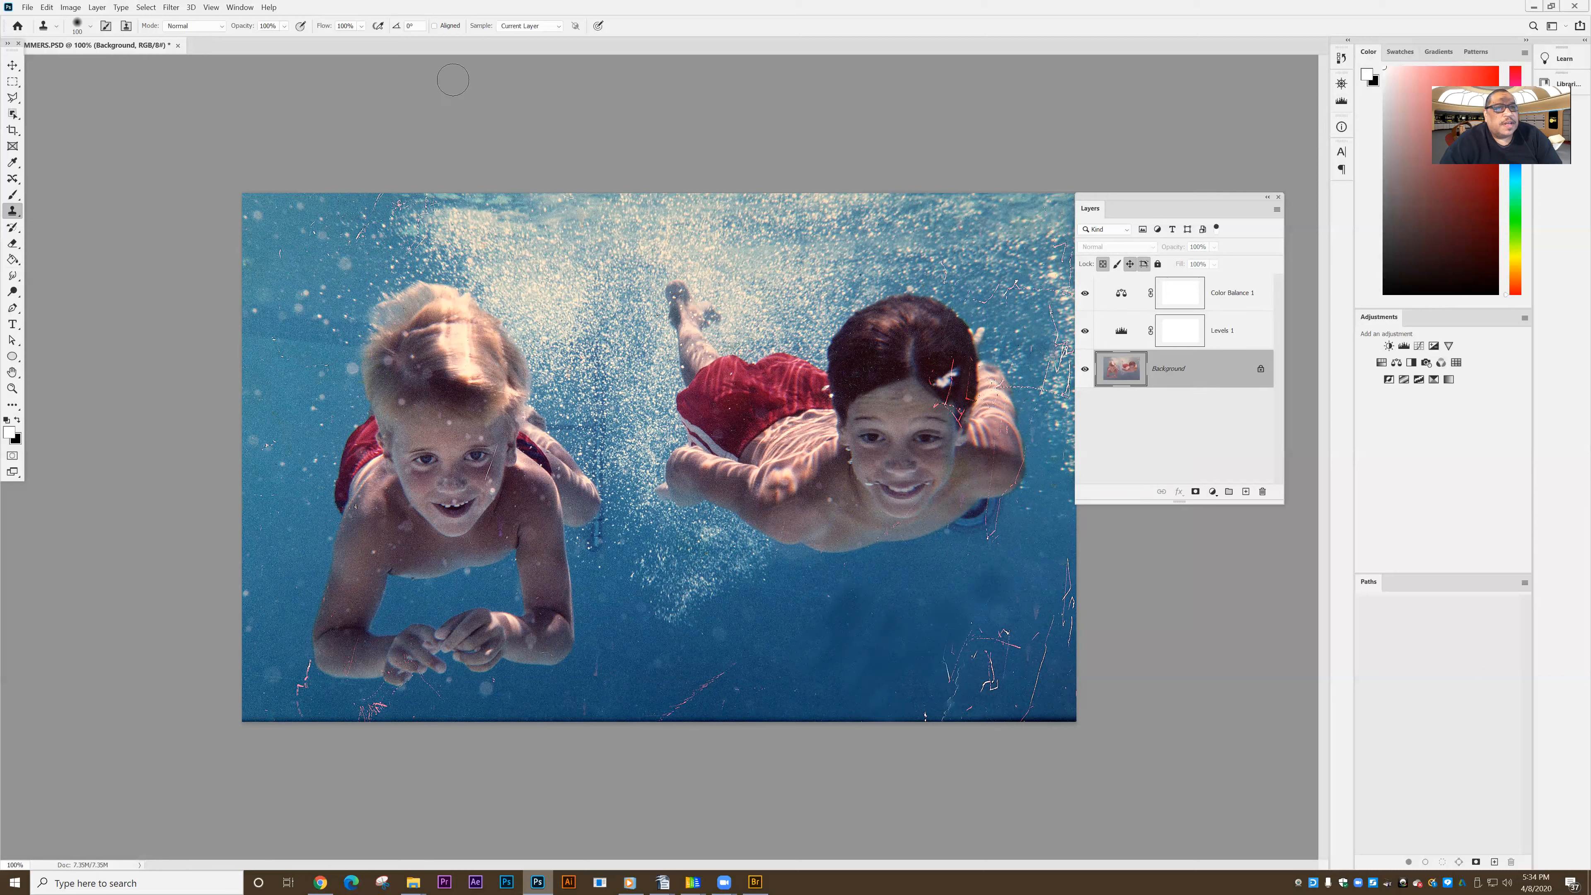
left_click(524, 26)
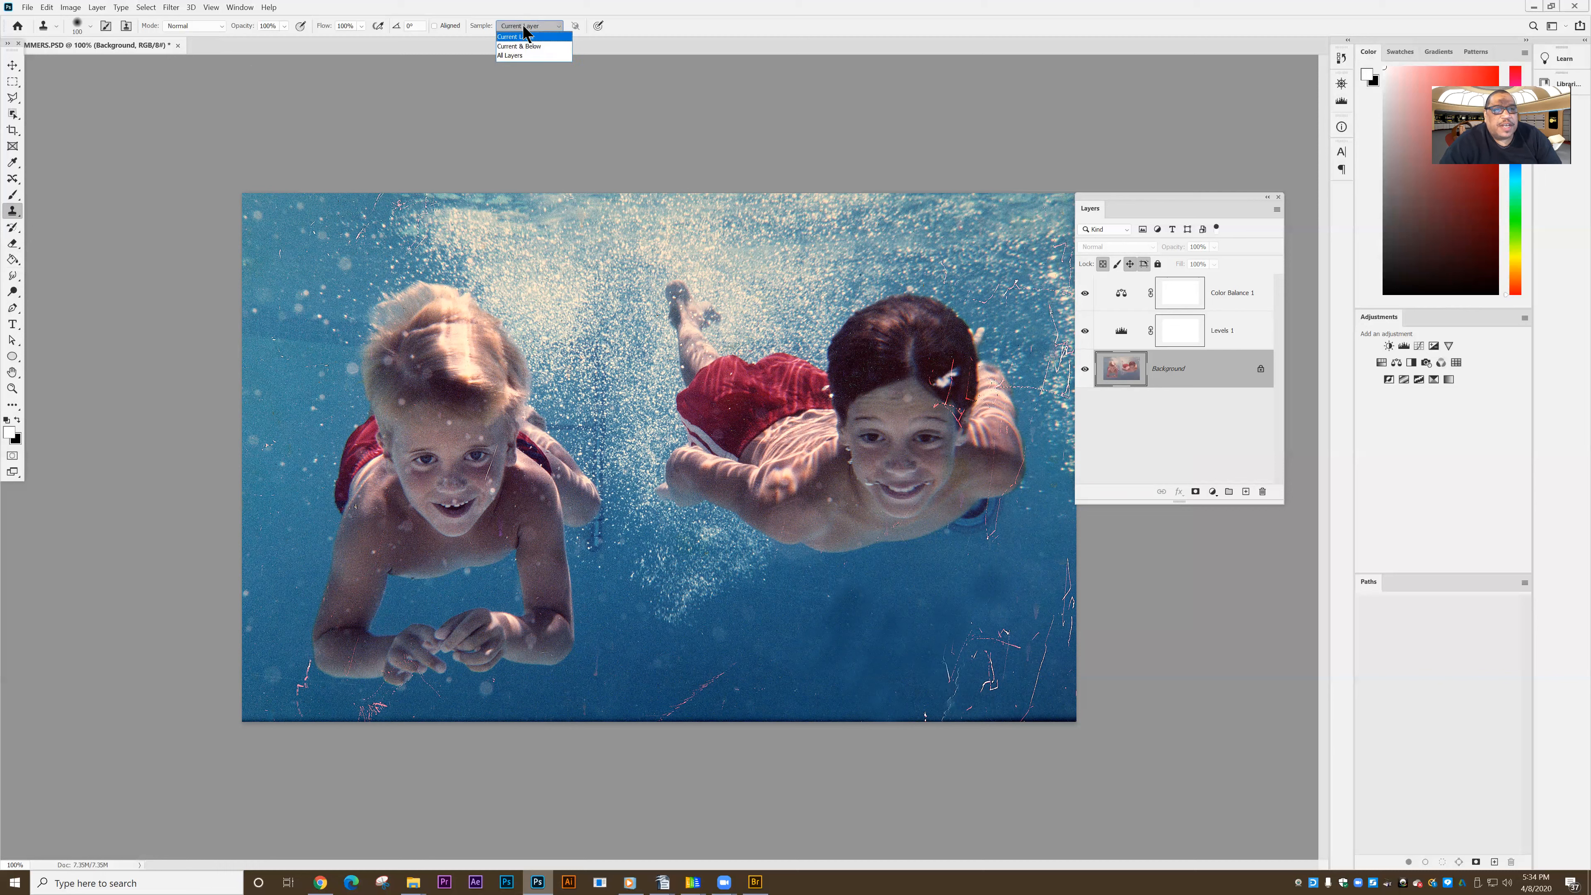
left_click(522, 36)
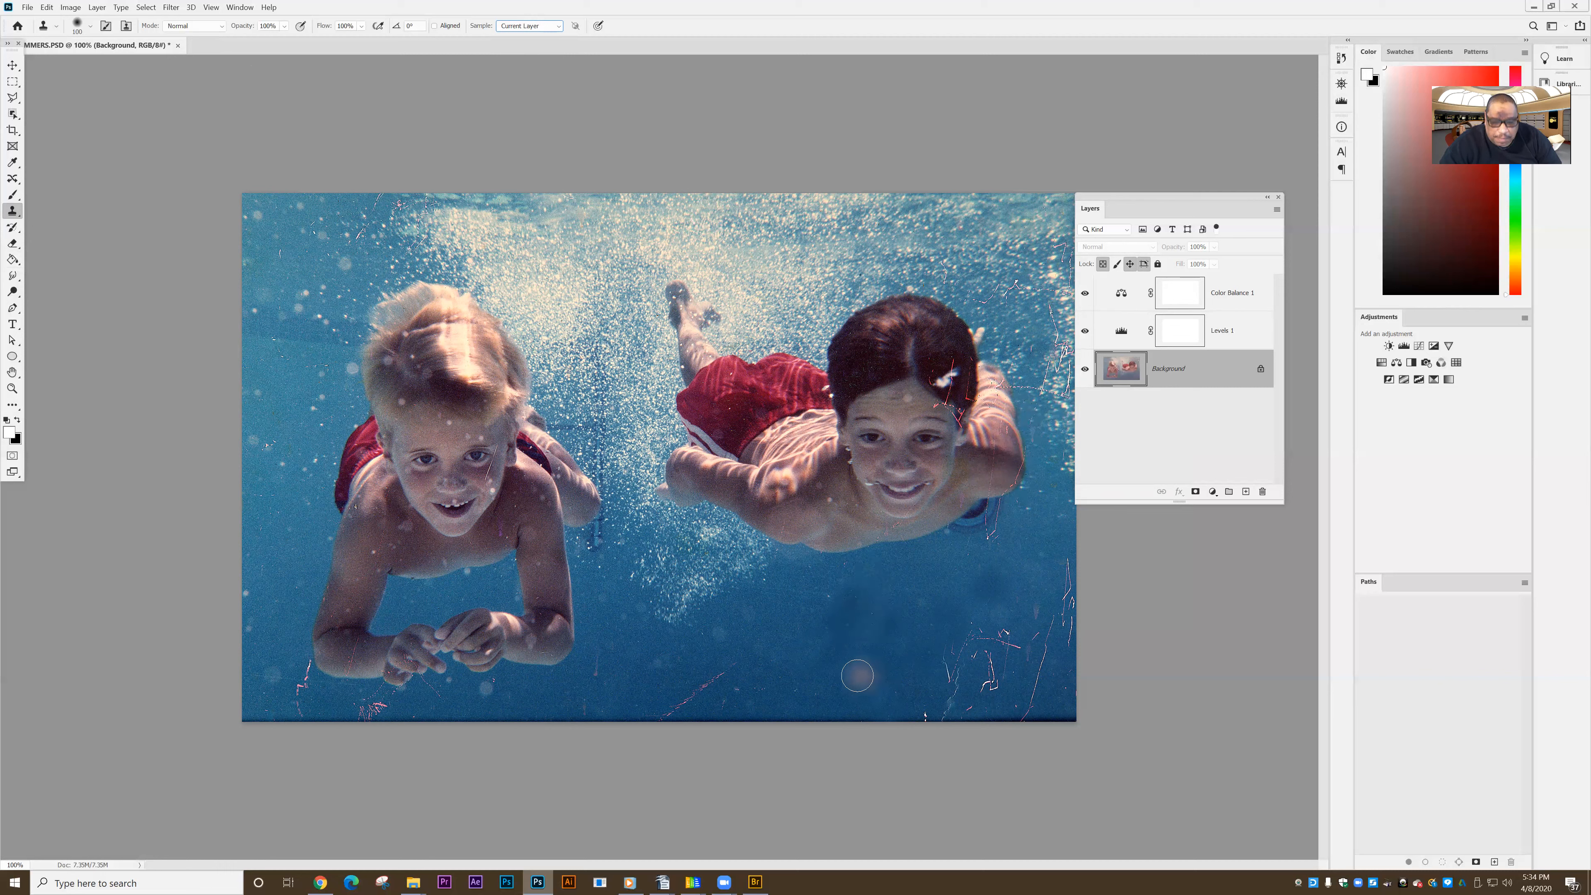
left_click(943, 664)
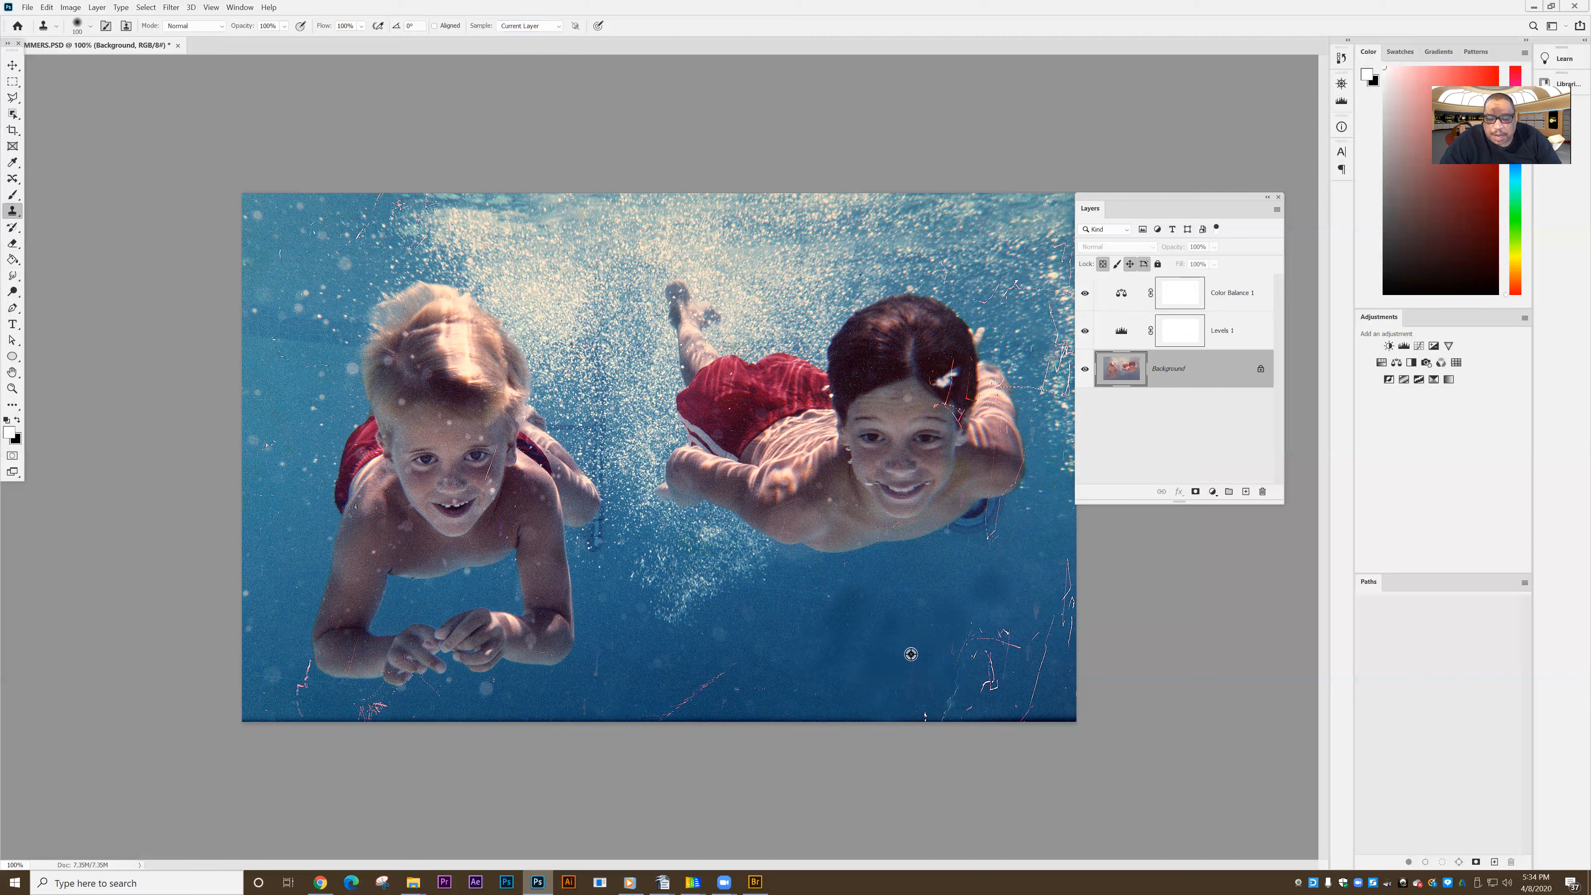
mouse_move(984, 638)
left_mouse_down()
mouse_move(1005, 637)
mouse_move(990, 623)
mouse_move(1013, 587)
mouse_move(1060, 583)
mouse_move(1068, 620)
mouse_move(1063, 602)
mouse_move(1044, 643)
mouse_move(1030, 623)
mouse_move(1038, 664)
mouse_move(1068, 664)
mouse_move(1040, 633)
mouse_move(1034, 683)
left_mouse_up()
left_click(996, 594, "alt")
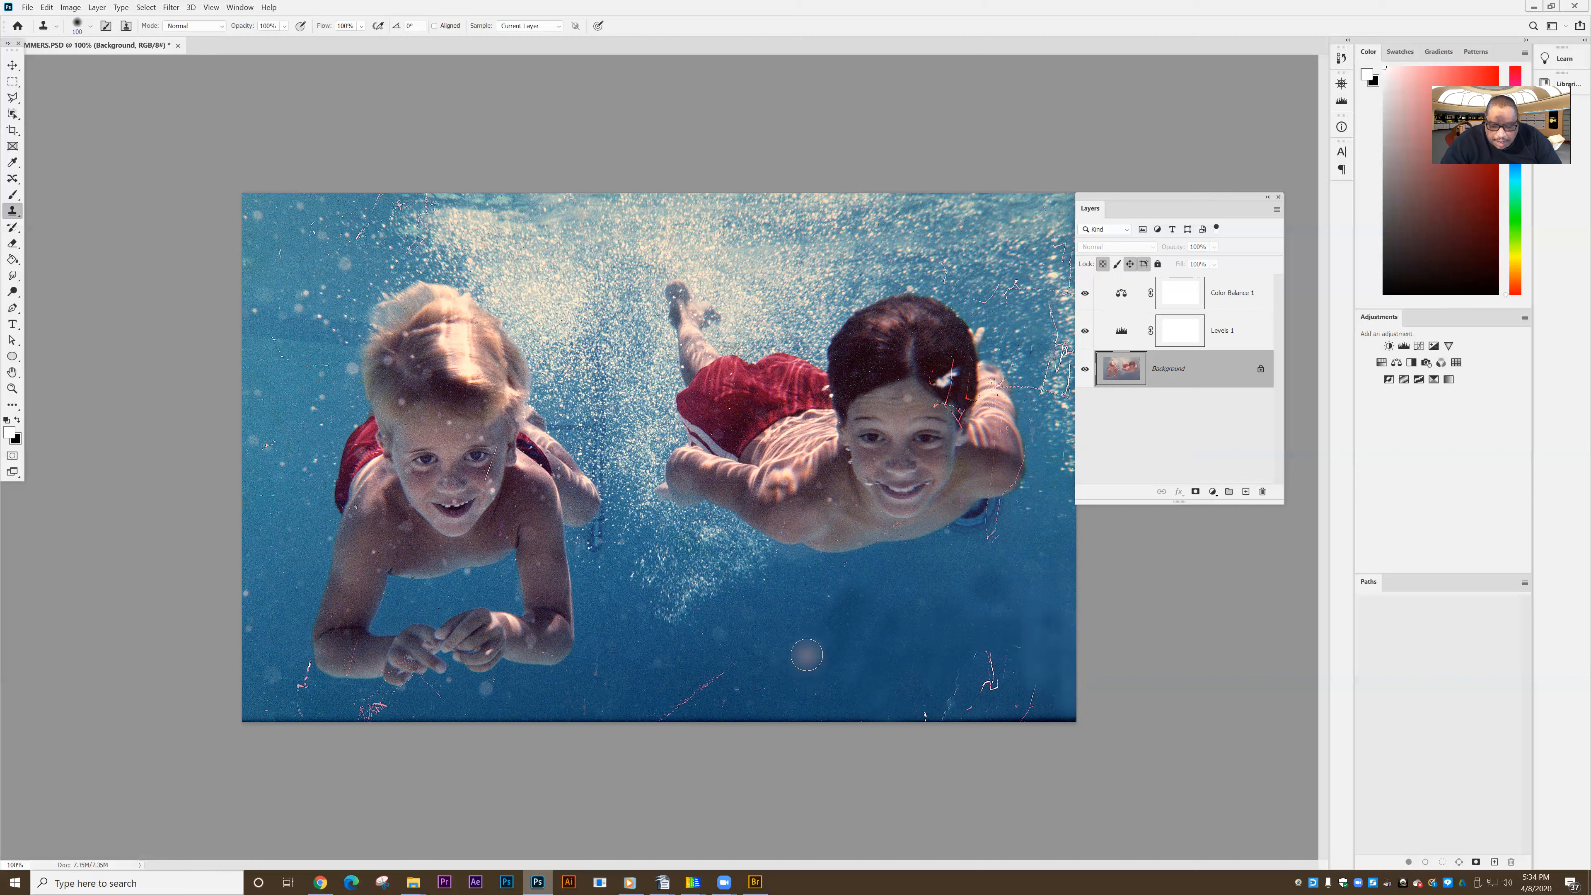
- Enlarge the Clone Stamp brush to 175 and clone water over the remaining scratches along the photo's lower right and lower middle
key("bracketright")
key("bracketright")
key("bracketright")
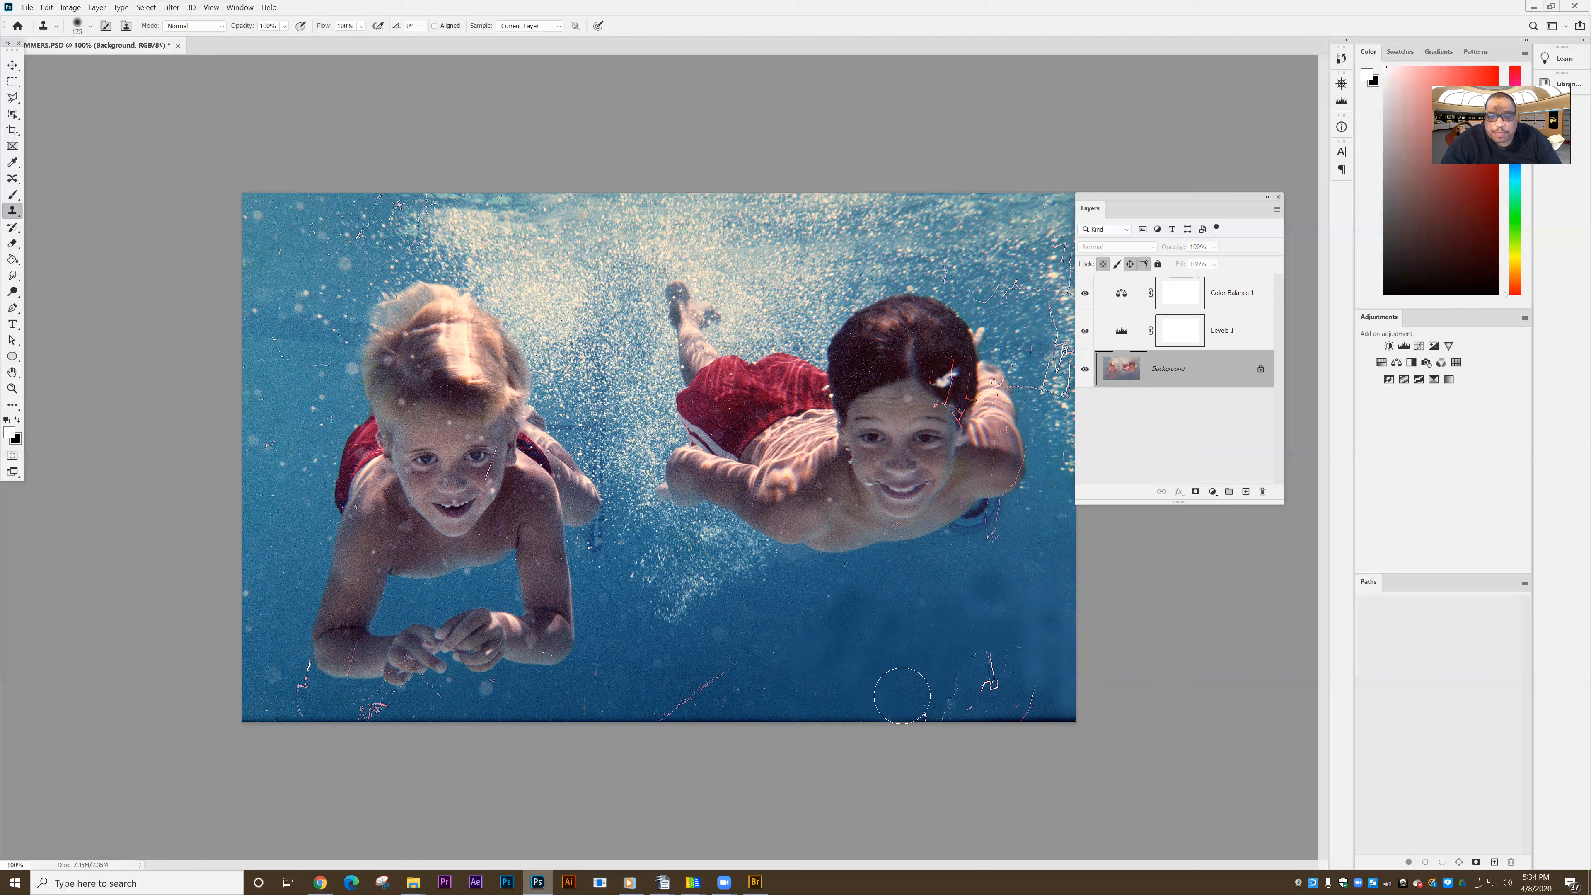
mouse_move(952, 699)
left_mouse_down()
mouse_move(1012, 654)
mouse_move(1025, 702)
mouse_move(1050, 702)
mouse_move(924, 710)
mouse_move(1062, 701)
left_mouse_up()
left_click(739, 675, "alt")
mouse_move(828, 629)
left_mouse_down()
mouse_move(927, 599)
mouse_move(974, 615)
mouse_move(959, 663)
mouse_move(1009, 677)
mouse_move(1035, 610)
mouse_move(1053, 666)
mouse_move(893, 724)
mouse_move(963, 686)
mouse_move(741, 696)
mouse_move(739, 683)
mouse_move(666, 710)
left_mouse_up()
left_click(894, 662, "alt")
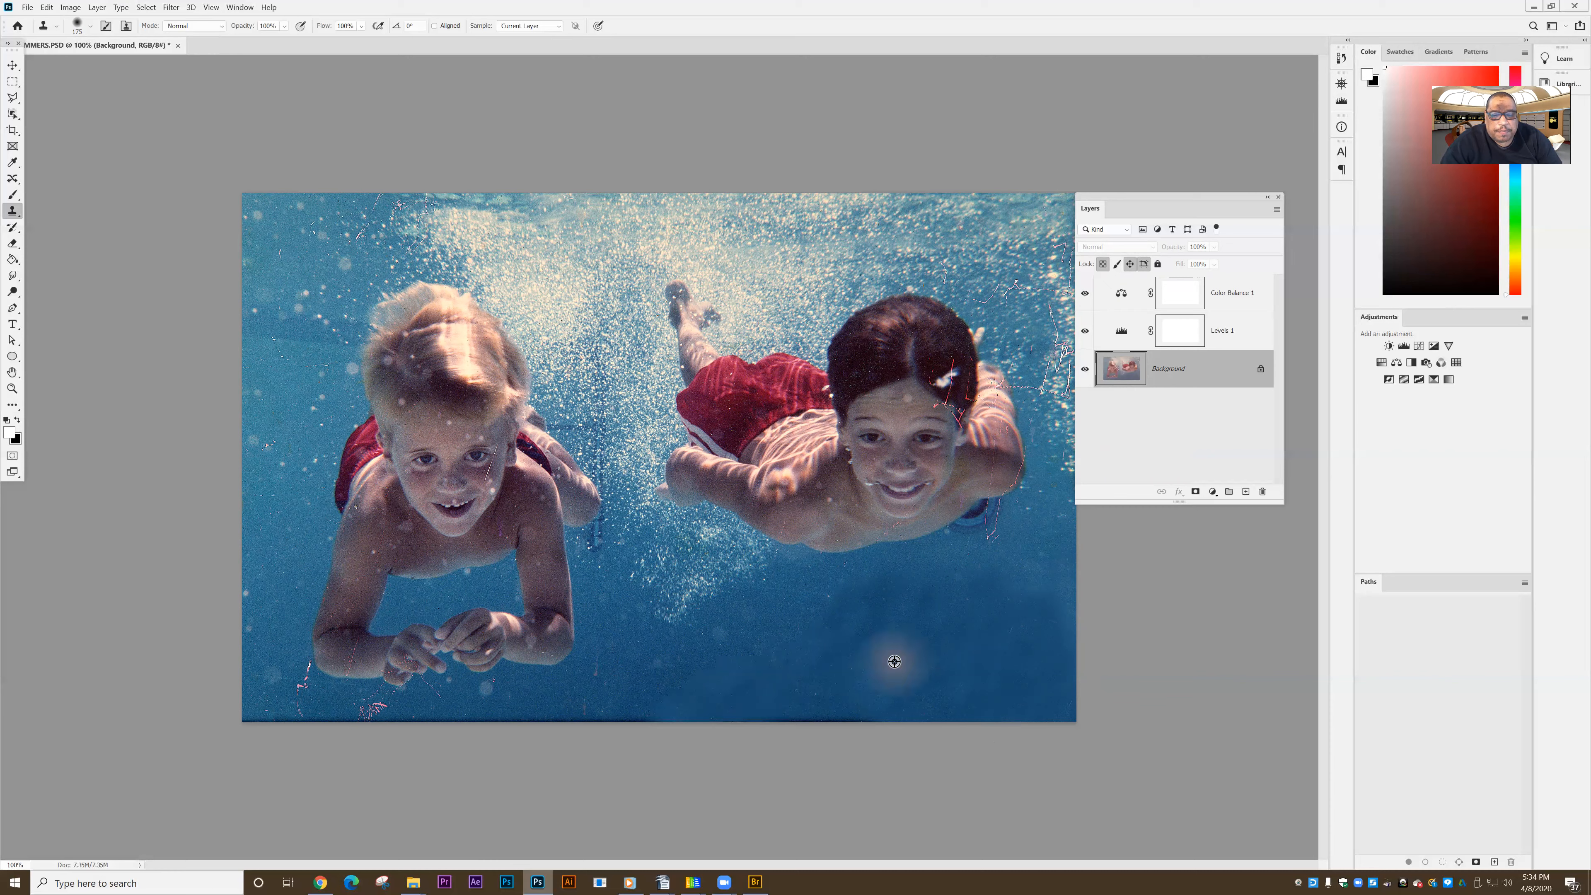